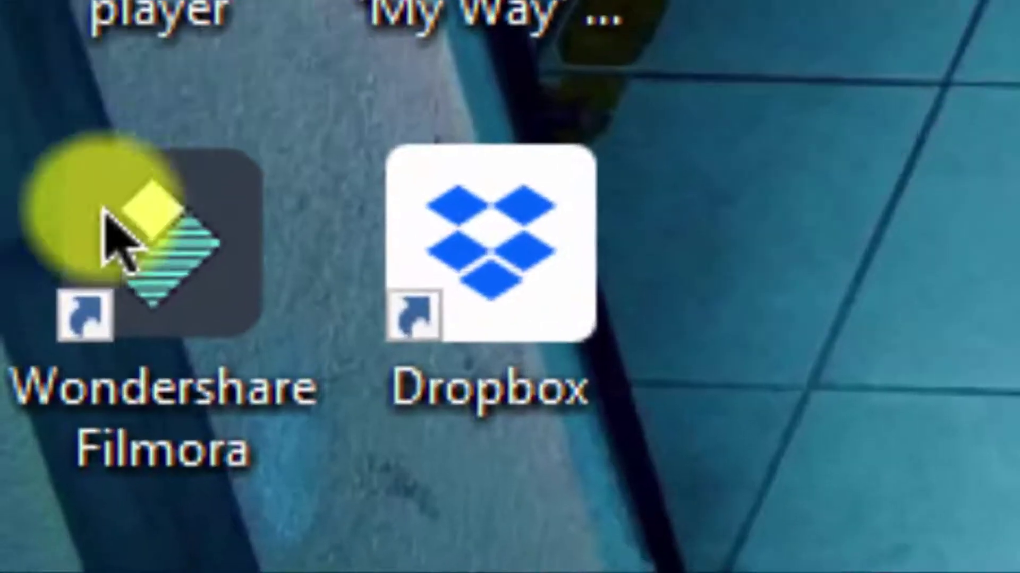
Step: Launch Filmora from the desktop icon and start a new project in Full Feature Mode
double_click(28, 543)
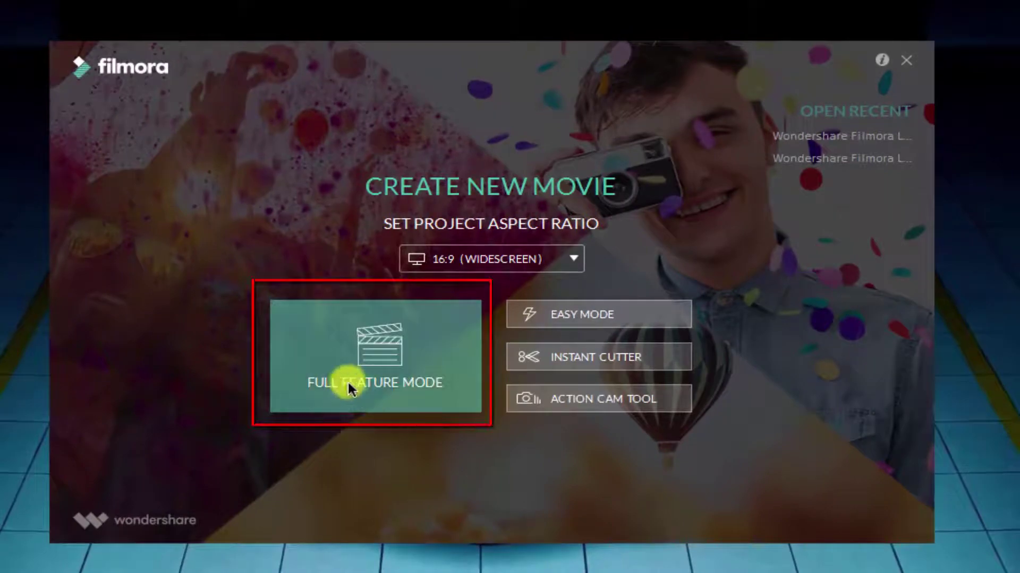
left_click(342, 376)
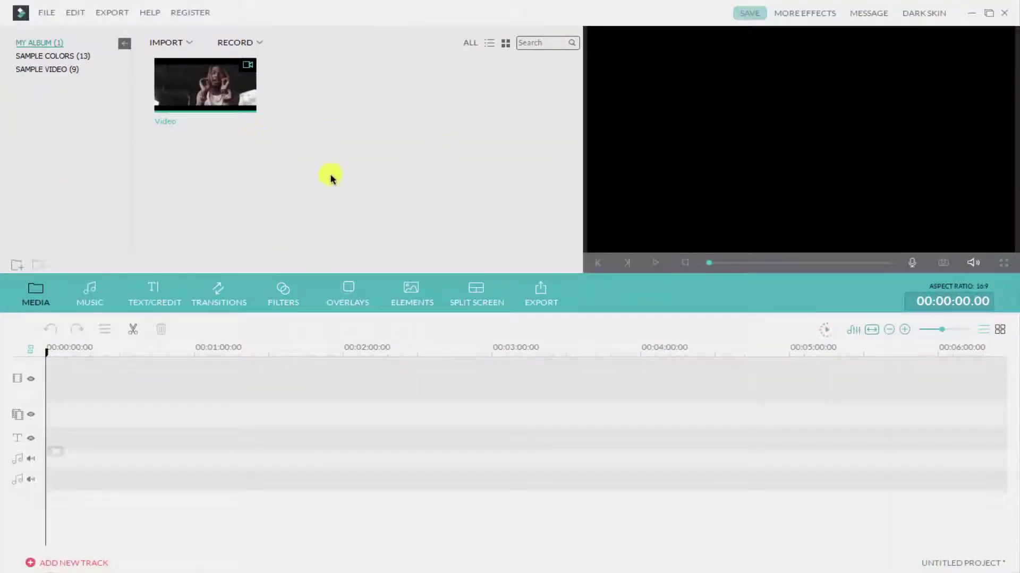
Step: Remove the old clip from My Album and import 'Video' from This PC > Videos
left_click_drag(239, 100, 328, 172)
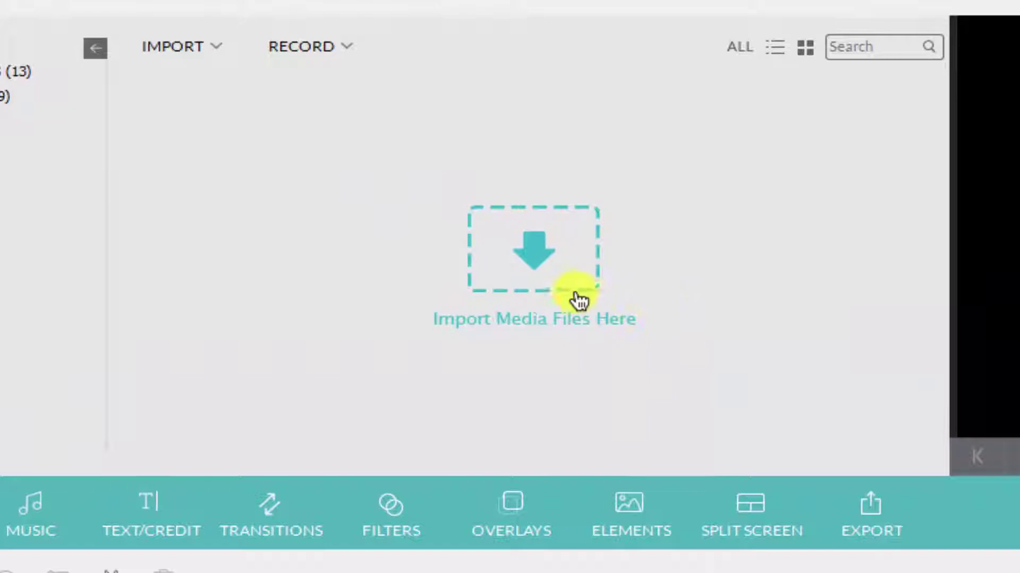
left_click(578, 301)
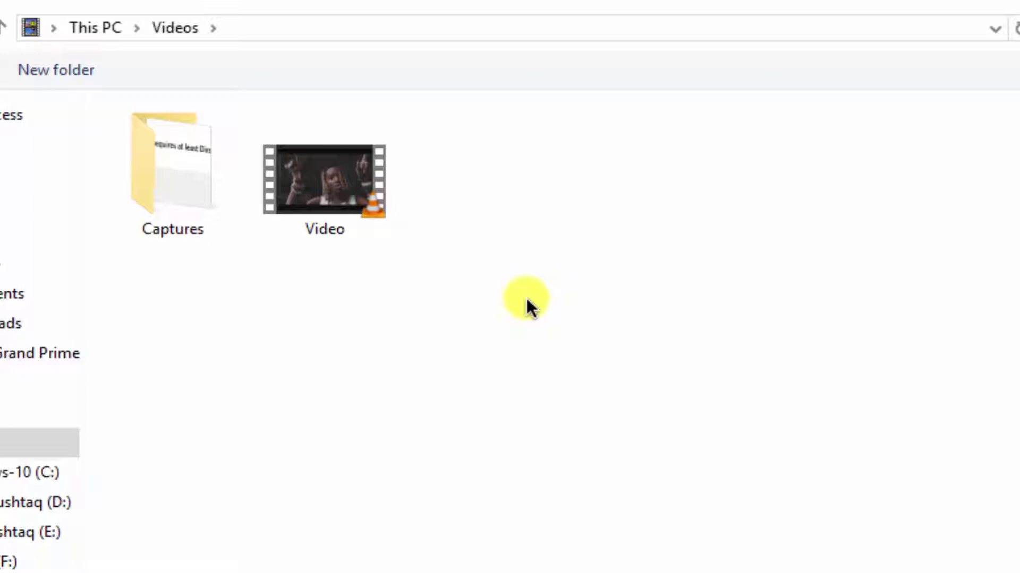
left_click(303, 196)
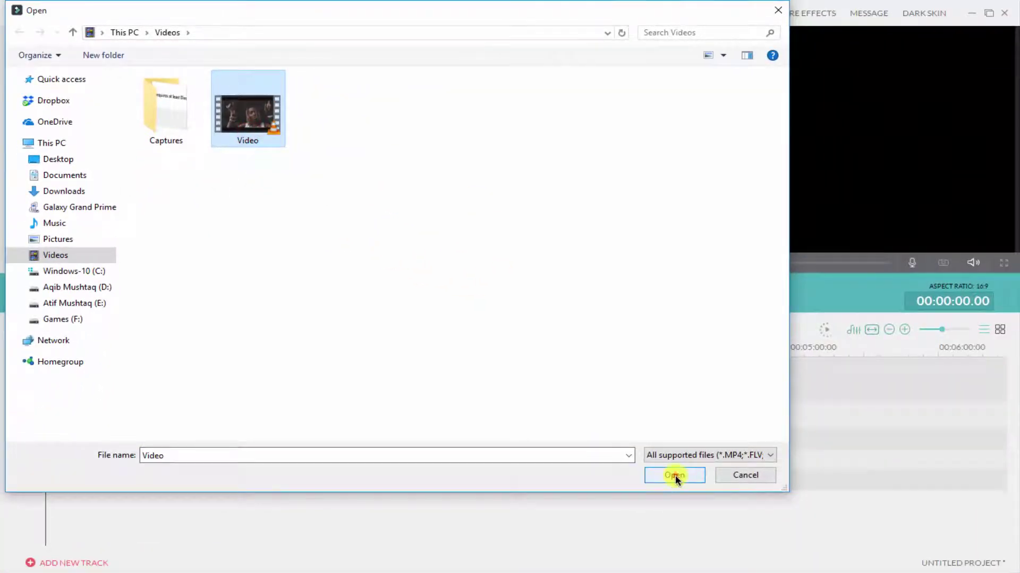
left_click(674, 475)
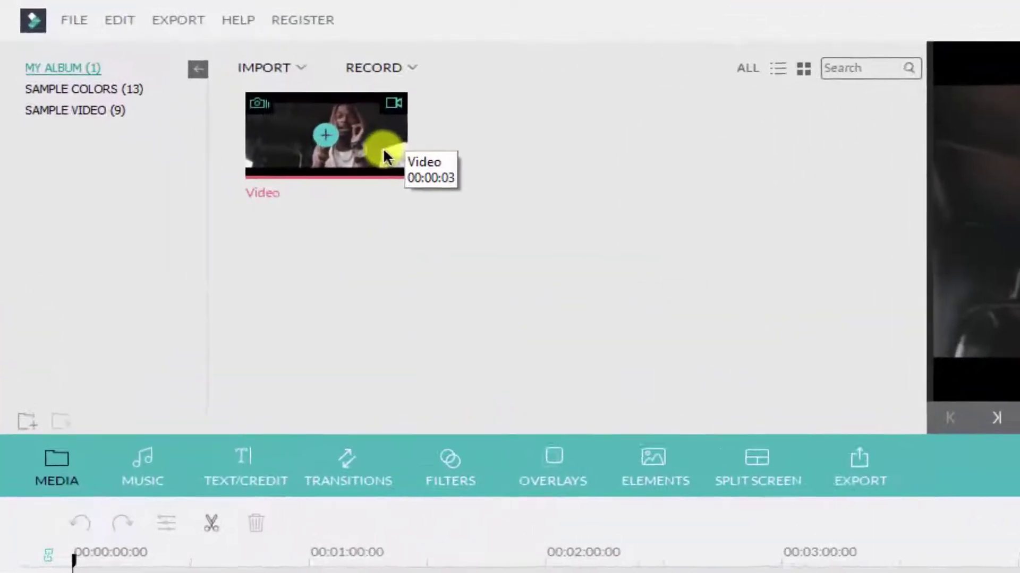
Step: Drop the Video clip at the start of the video track and zoom the timeline to it
left_click_drag(205, 84, 125, 380)
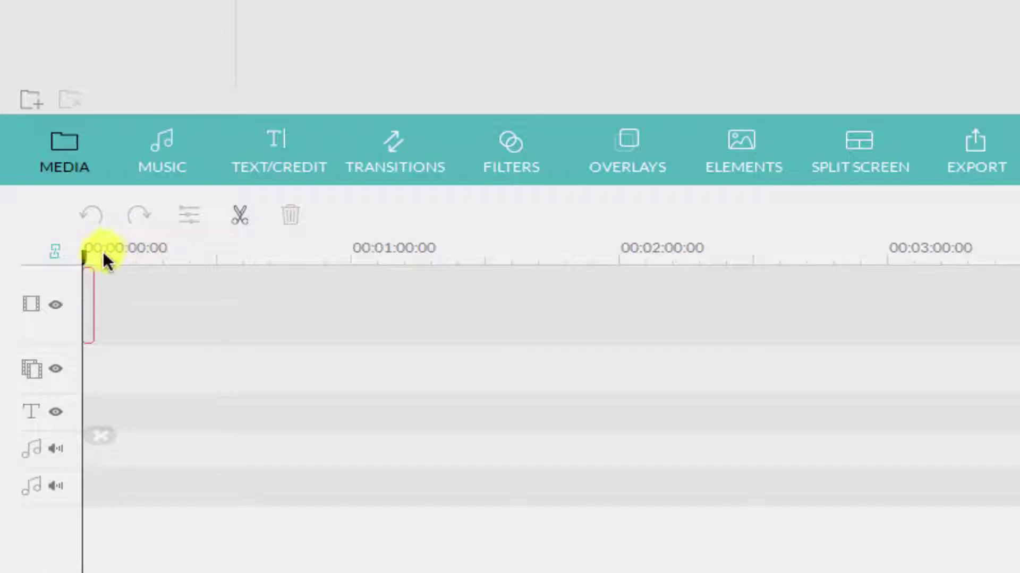
left_click_drag(227, 307, 103, 252)
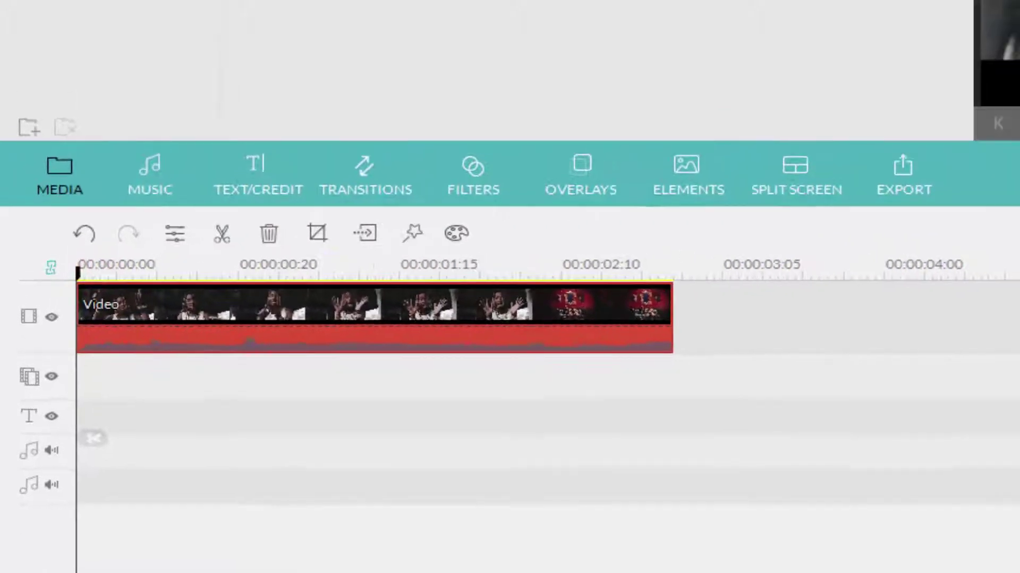
left_click_drag(247, 259, 964, 319)
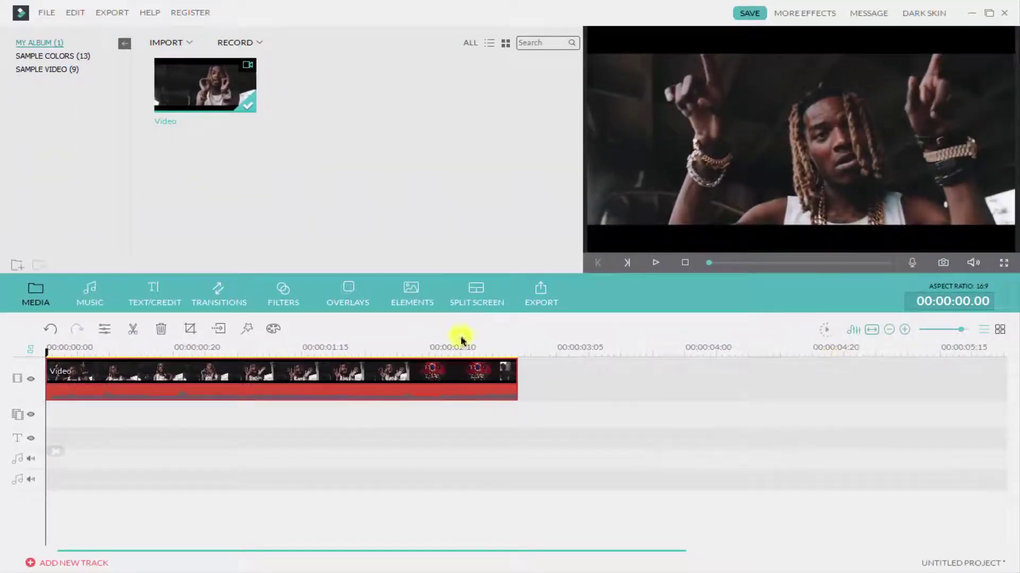
left_click_drag(258, 349, 304, 357)
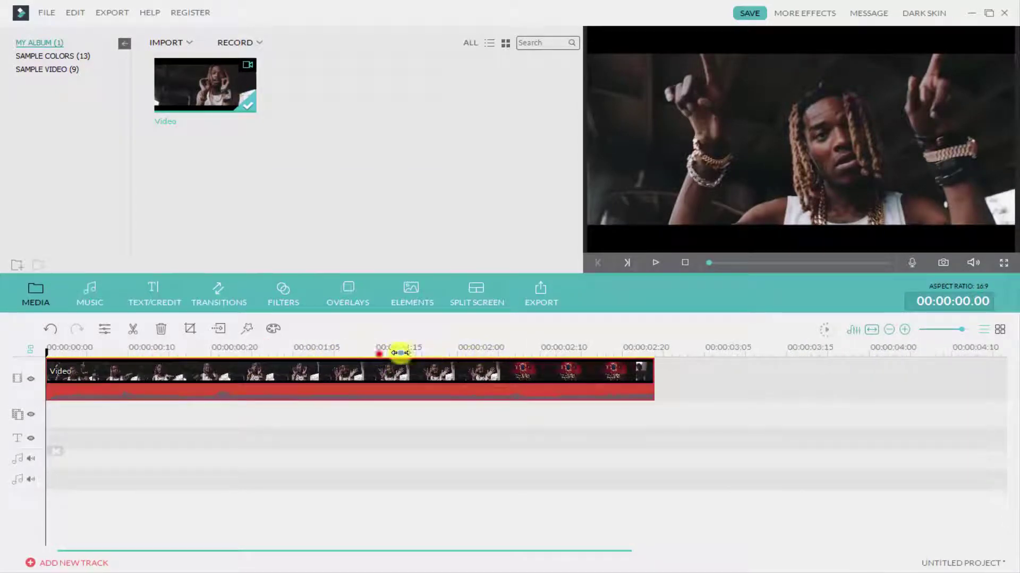
left_click_drag(304, 356, 359, 358)
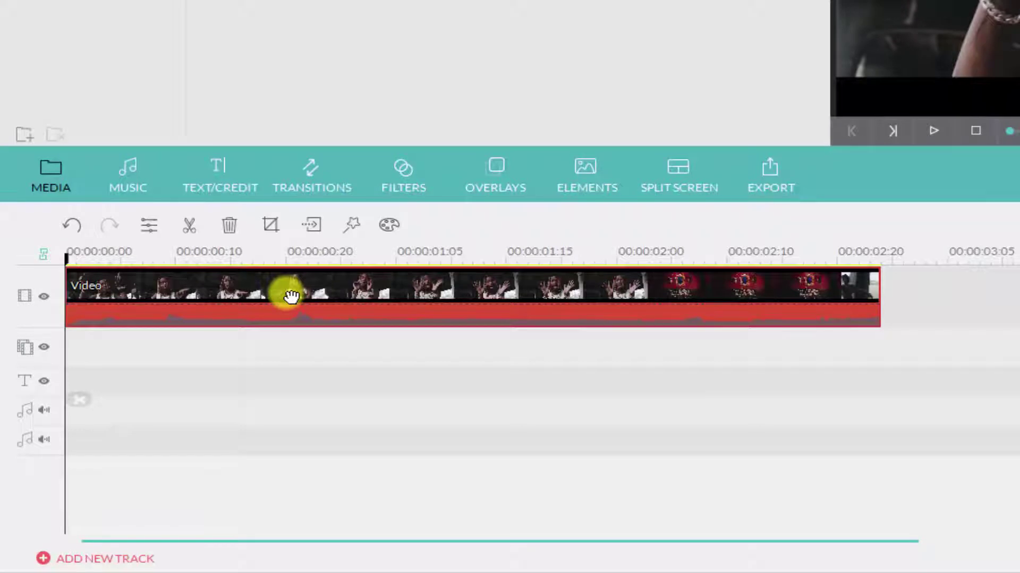
Step: Mute the Video clip, split it at 00:00:02.02 and delete the later portion
right_click(412, 303)
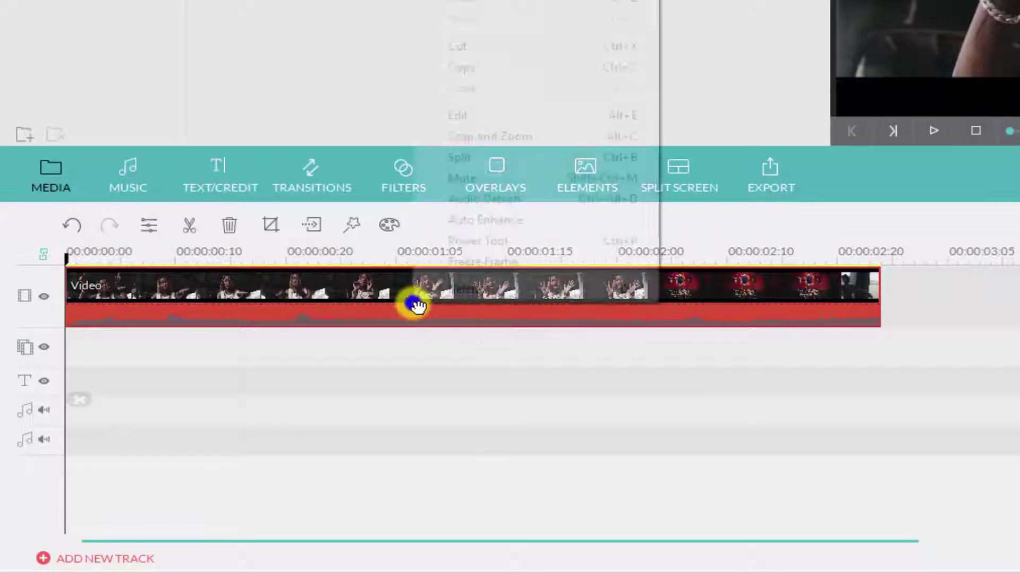
left_click(454, 177)
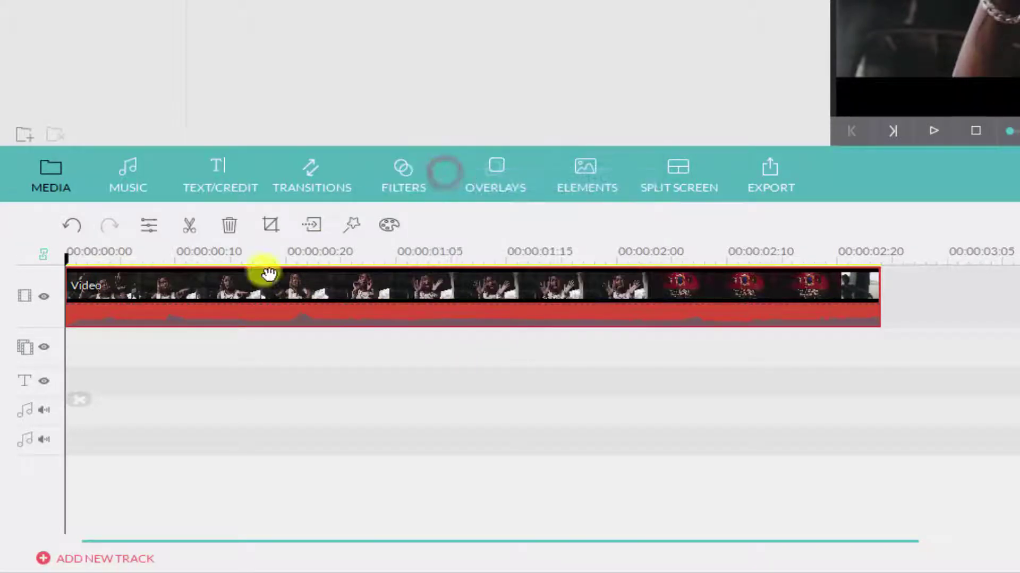
left_click(341, 260)
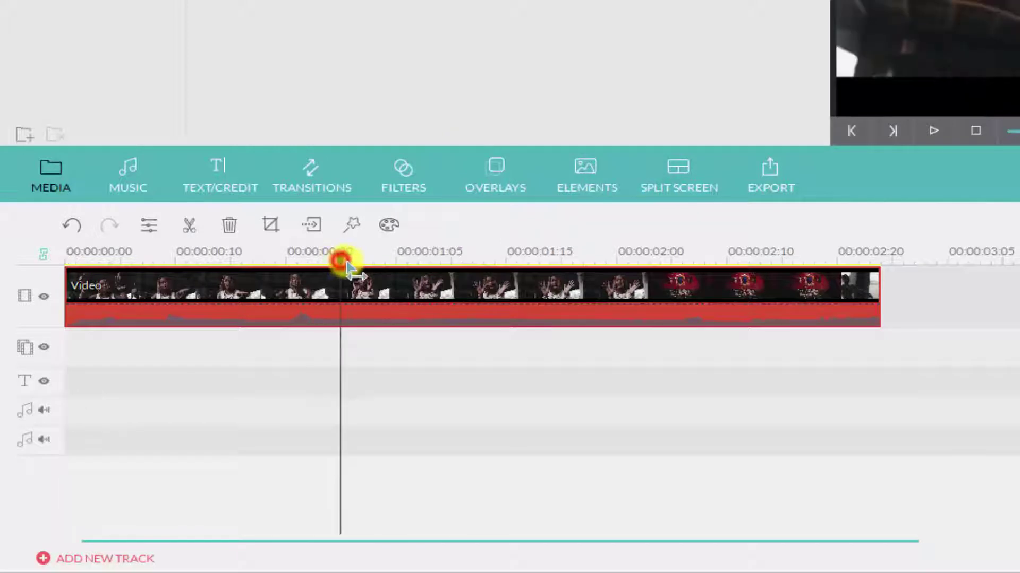
left_click_drag(341, 262, 425, 269)
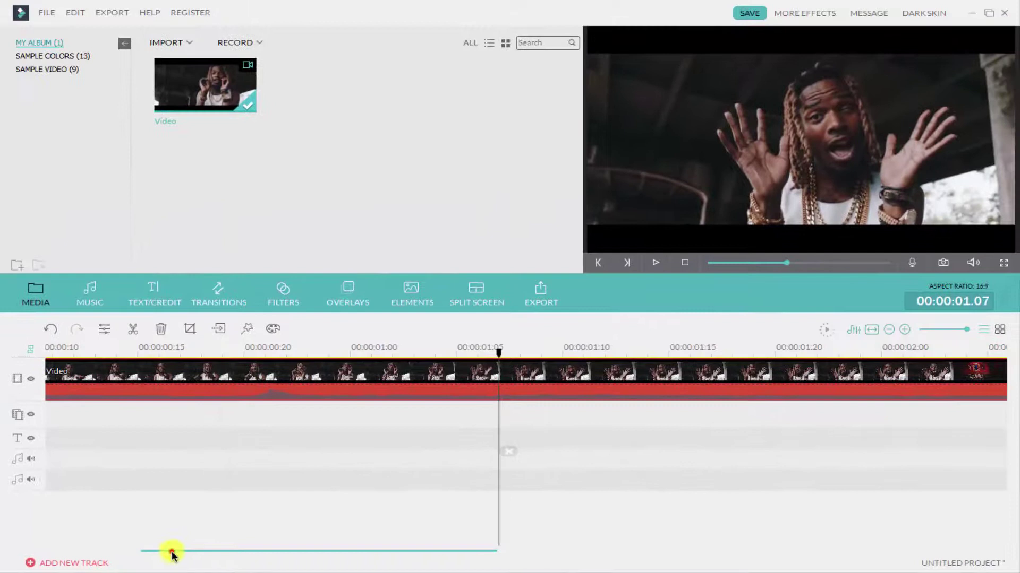
left_click_drag(171, 554, 387, 555)
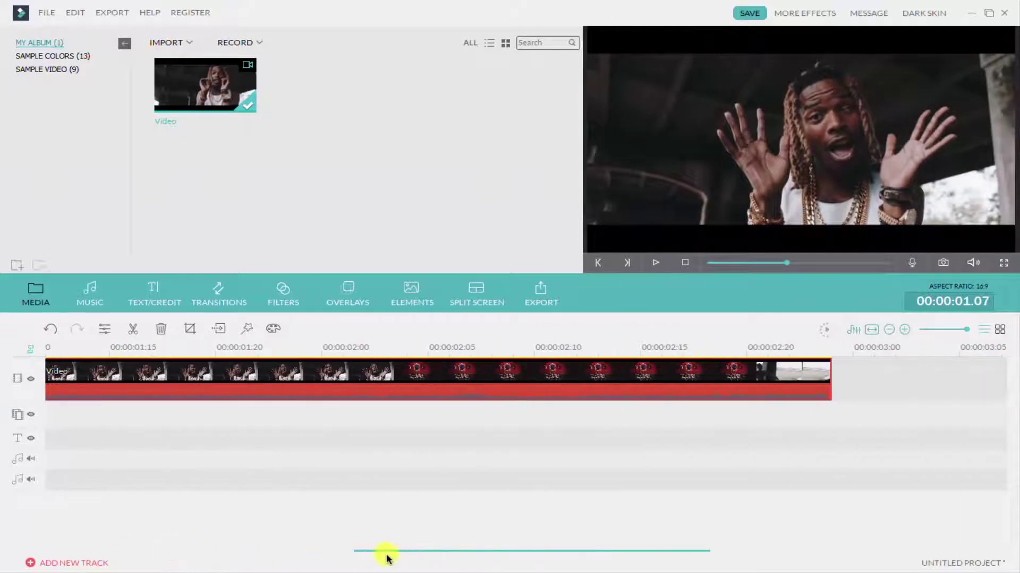
left_click(387, 353)
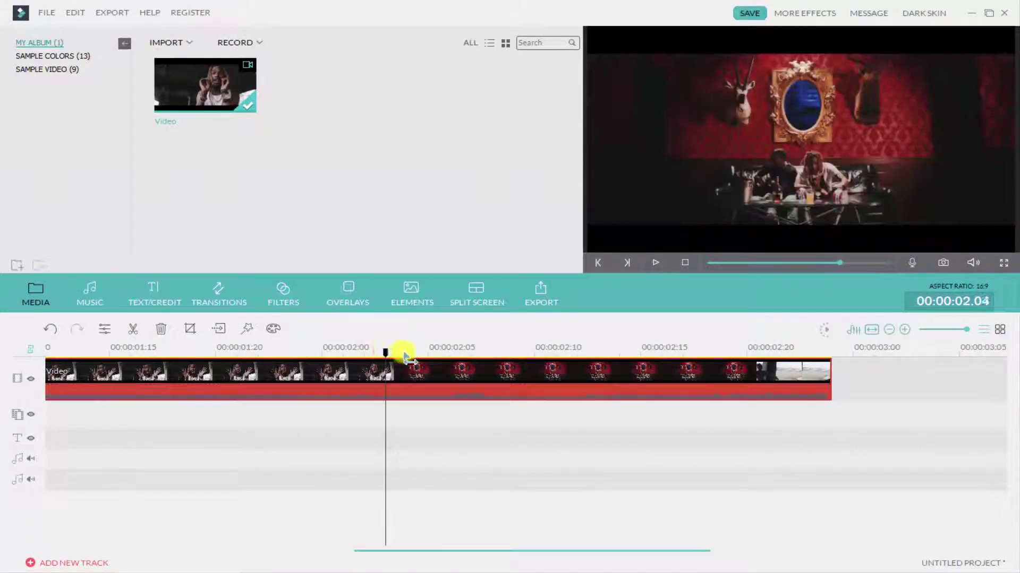
mouse_move(387, 355)
left_mouse_down()
mouse_move(356, 360)
mouse_move(388, 361)
mouse_move(365, 358)
left_mouse_up()
left_click(376, 451)
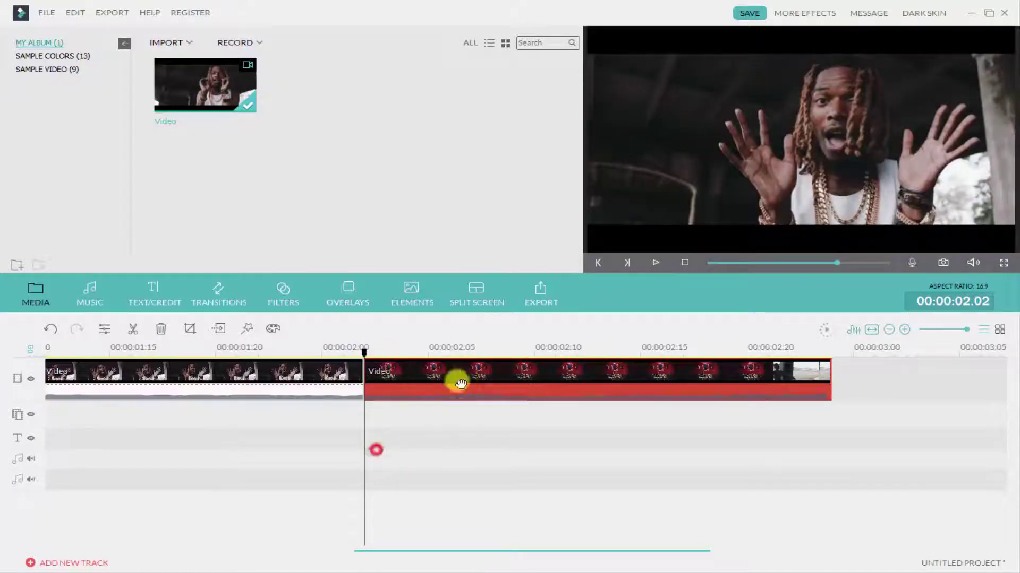
right_click(467, 379)
left_click(530, 369)
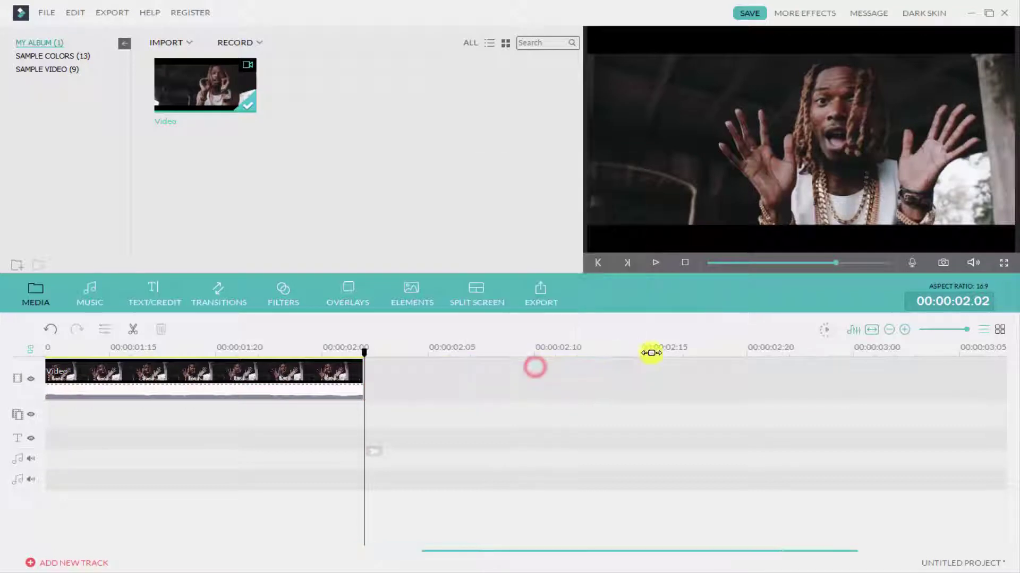
left_click_drag(495, 552, 242, 547)
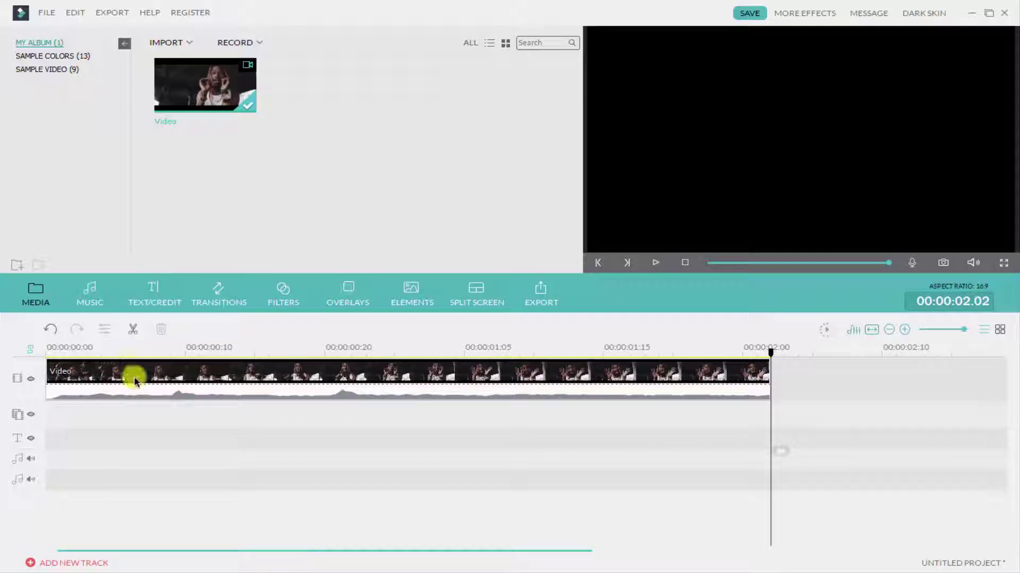
Step: Place the Title 41 template from Text/Credit > Titles onto the text track
left_click(257, 347)
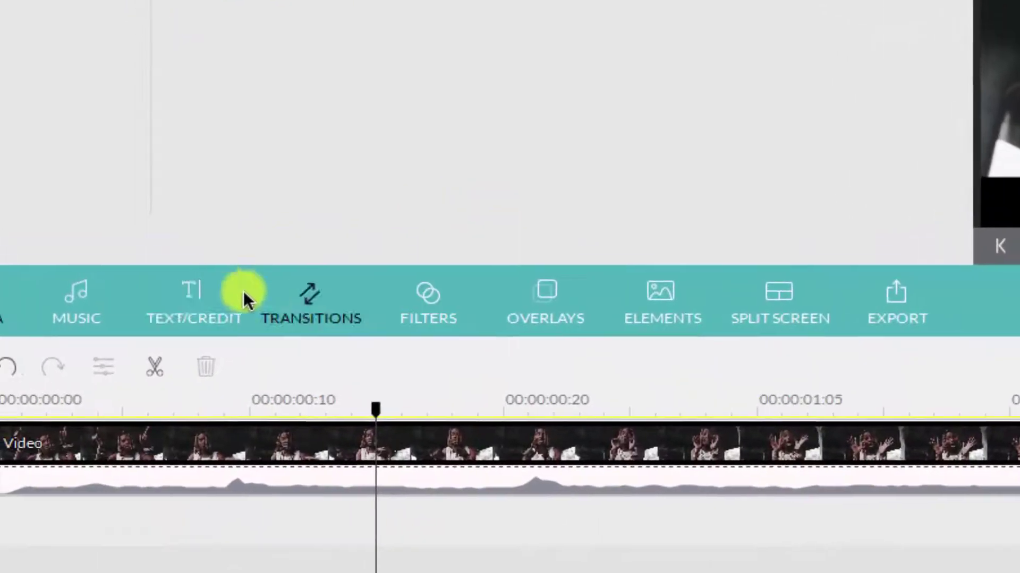
left_click(179, 279)
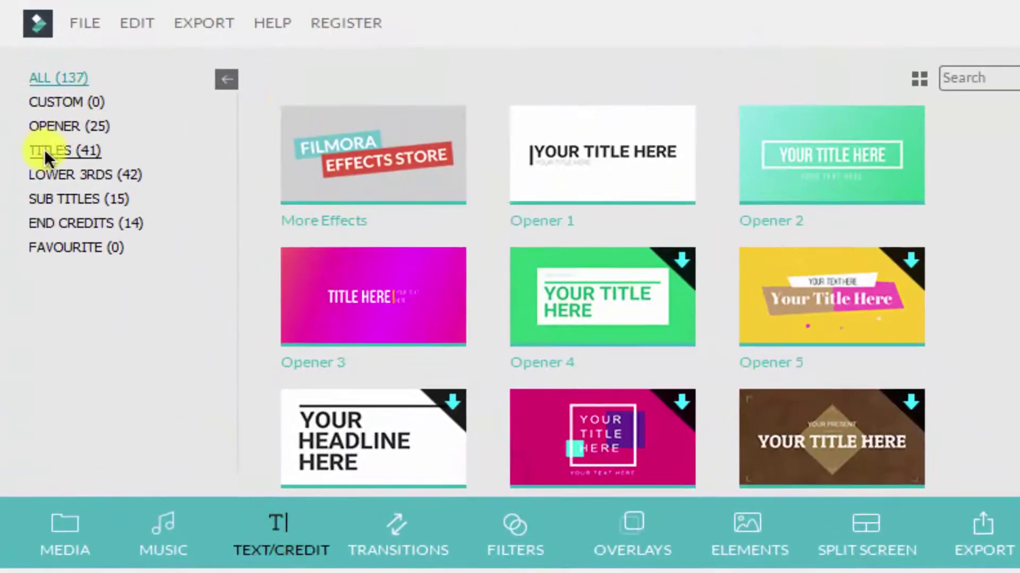
left_click(37, 151)
scroll(816, 432, "down", 10)
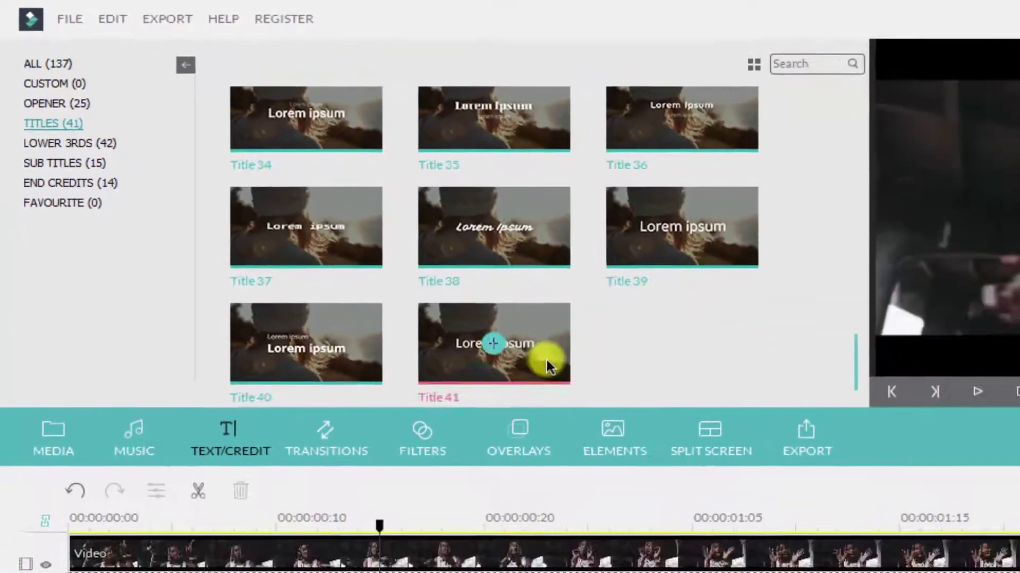
mouse_move(395, 258)
left_mouse_down()
mouse_move(293, 454)
mouse_move(144, 434)
left_mouse_up()
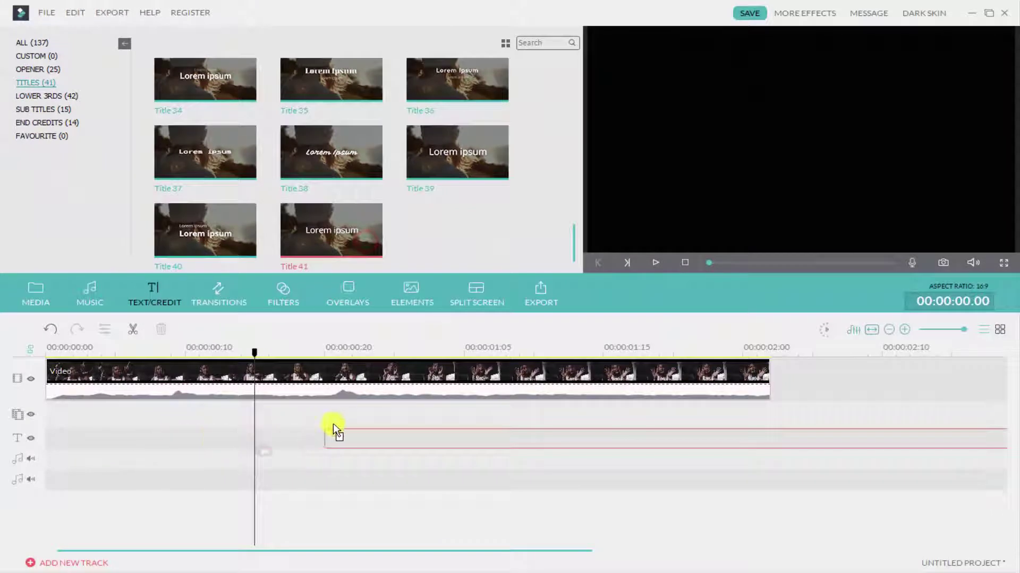
left_click_drag(333, 430, 333, 431)
left_click(311, 355)
Step: Split Title 41 where the title should begin and delete its leading part
mouse_move(312, 355)
left_mouse_down()
mouse_move(426, 359)
mouse_move(413, 358)
left_mouse_up()
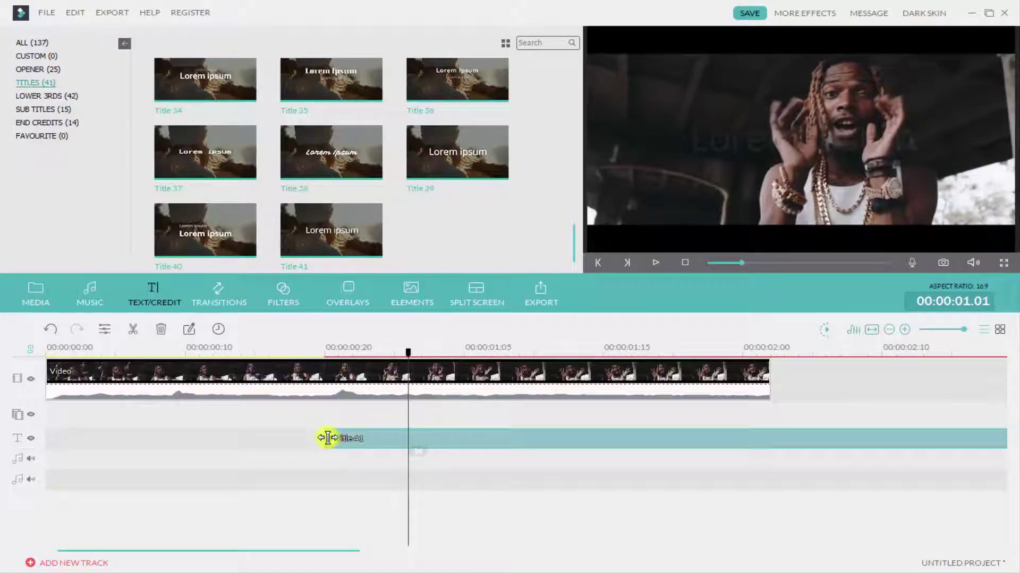
left_click(413, 452)
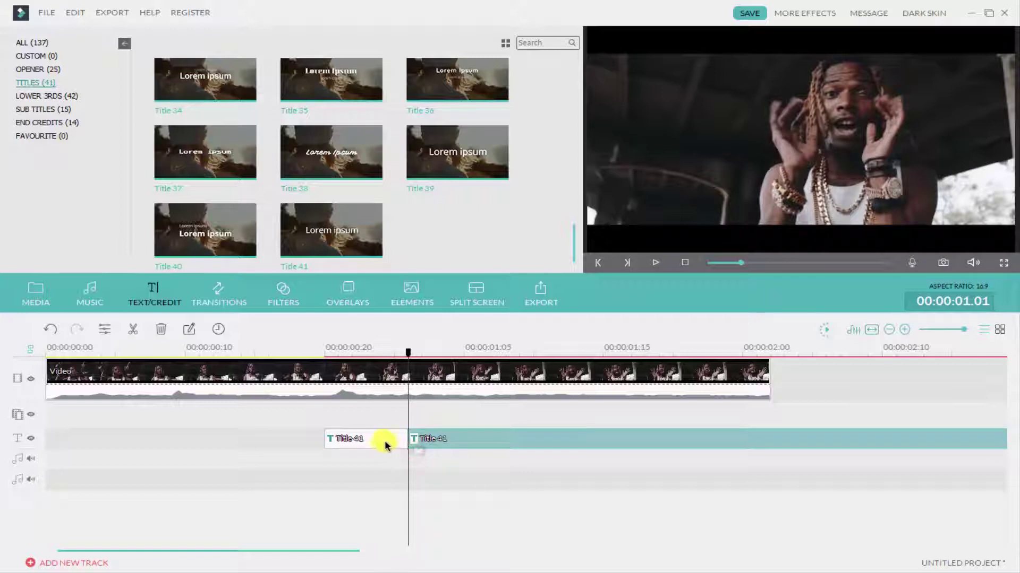
left_click(384, 441)
right_click(358, 439)
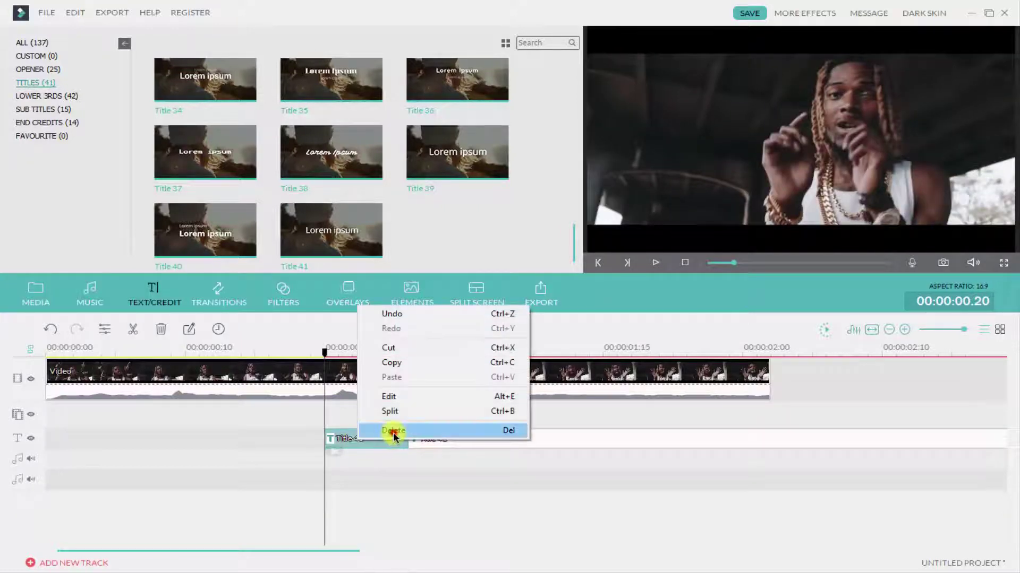
left_click(394, 431)
Step: Cut Title 41 at the video's end and delete the trailing part
left_click(772, 354)
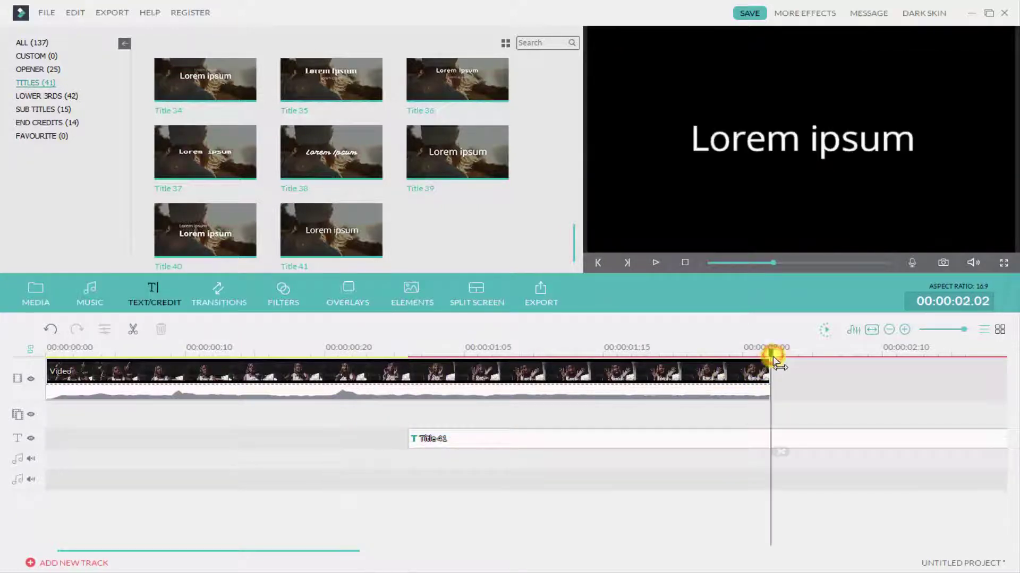
scroll(102, 353, "up", 1)
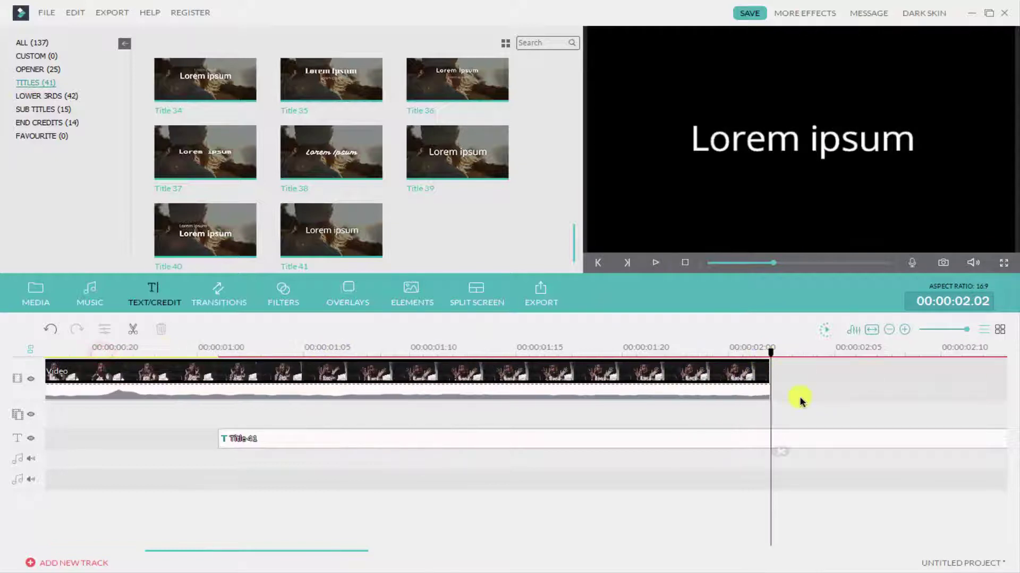
left_click(805, 445)
key("ctrl+b")
right_click(802, 438)
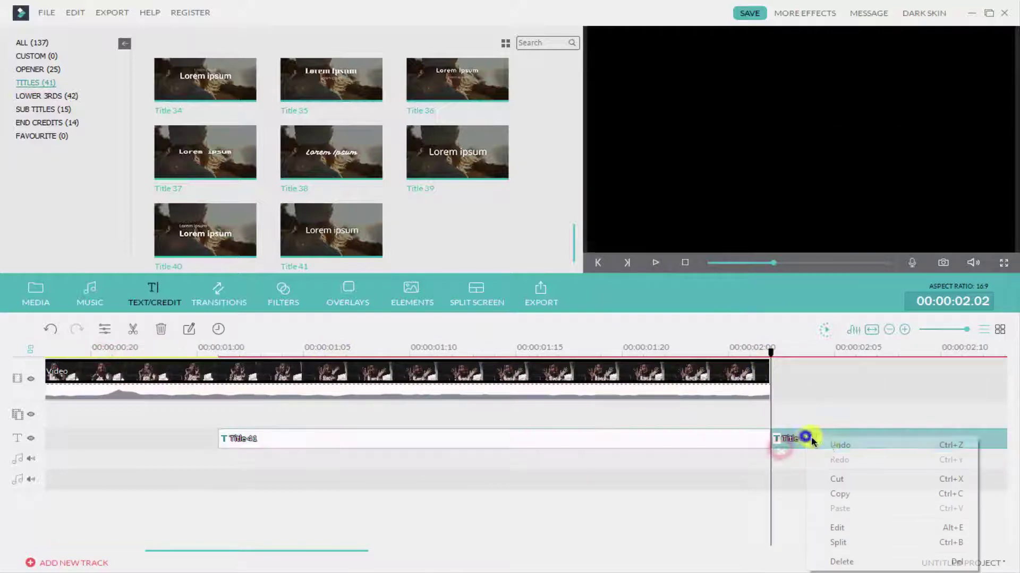
left_click(843, 562)
scroll(672, 353, "down", 2)
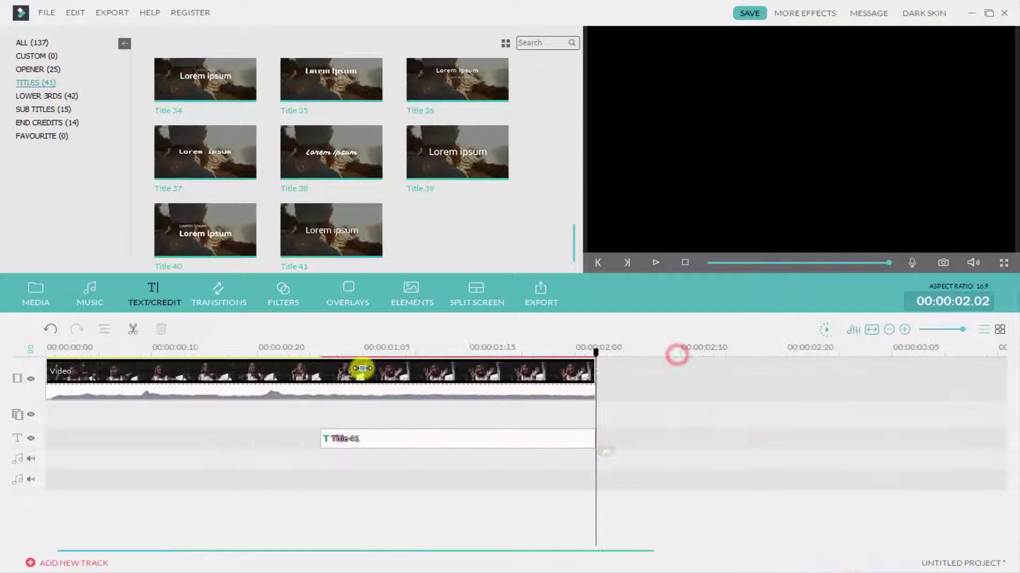
scroll(426, 349, "up", 1)
left_click(426, 348)
Step: Change Title 41's text from 'Lorem ipsum' to 'AAAAAAAAAAA' and move it slightly lower
right_click(483, 437)
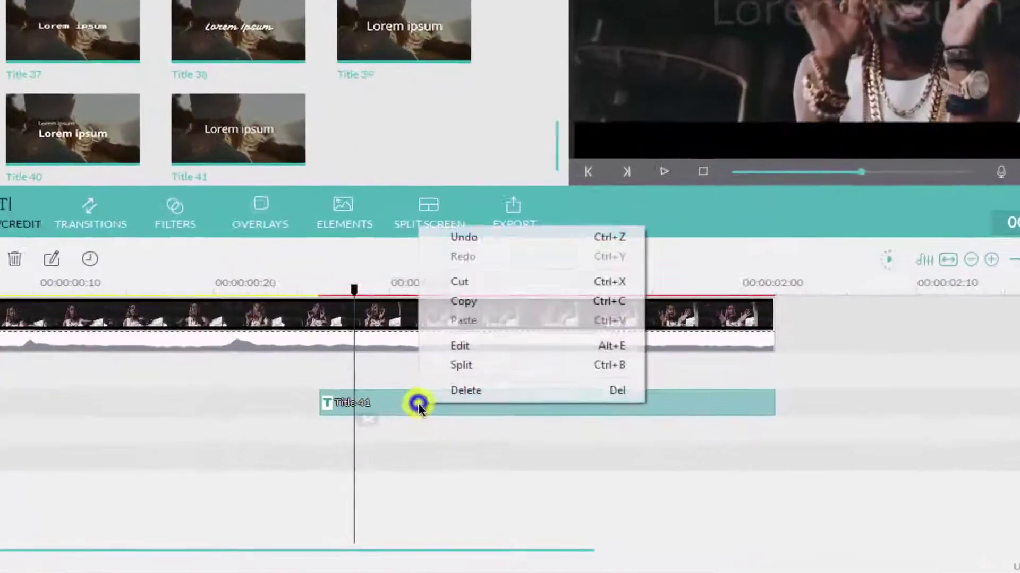
left_click(396, 284)
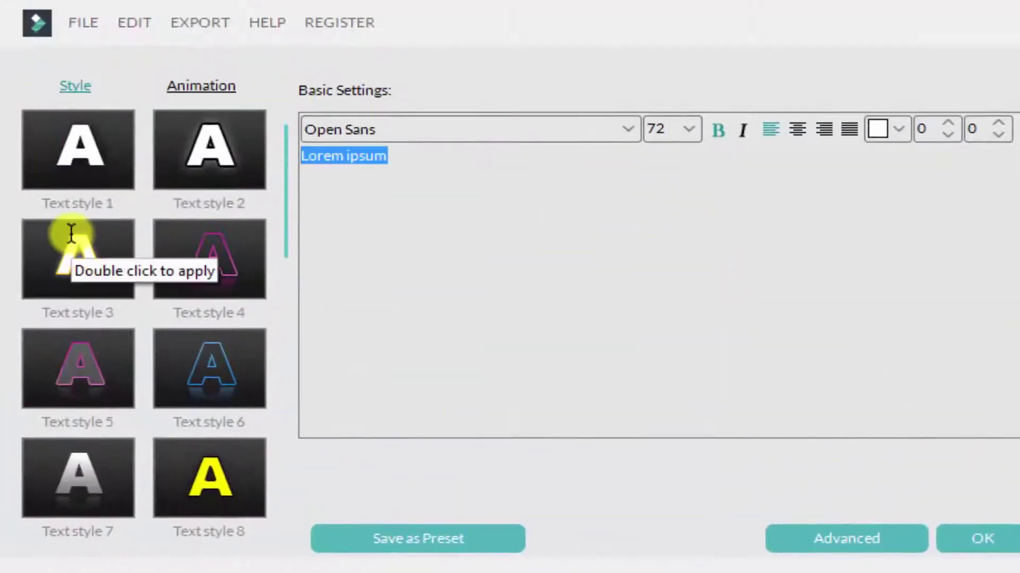
type("a")
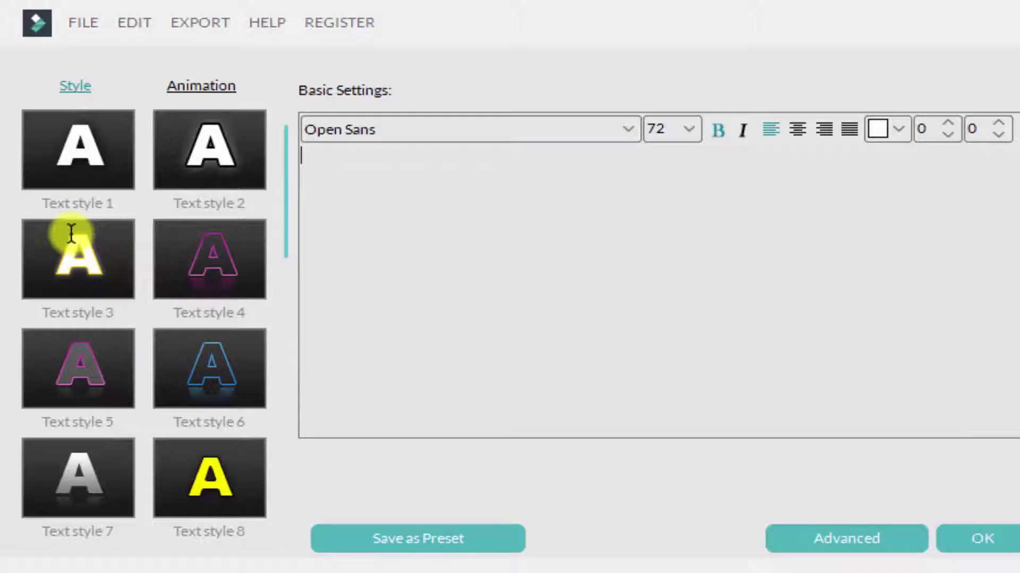
type("AAAAAAAAAA")
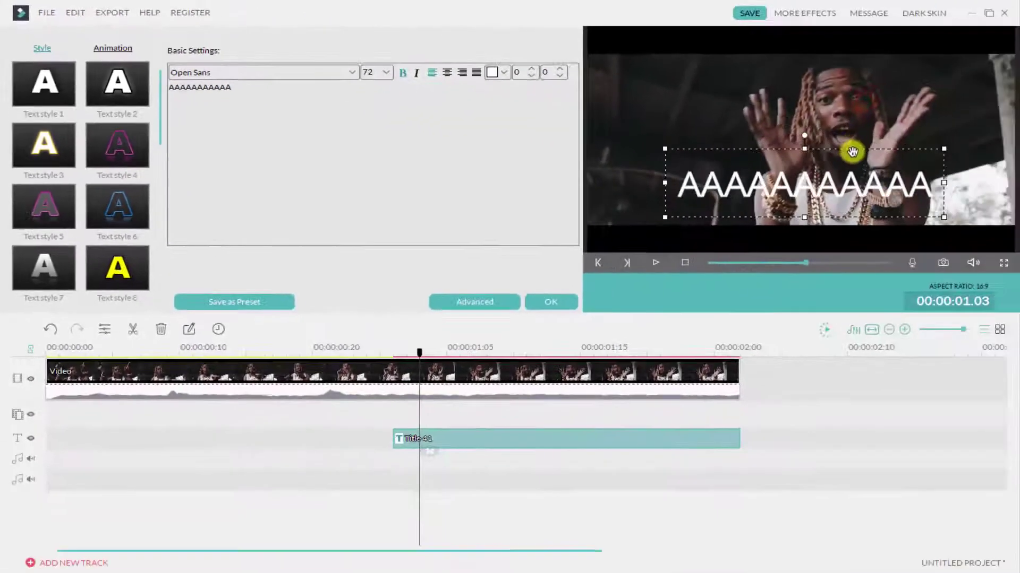
left_click_drag(852, 150, 850, 159)
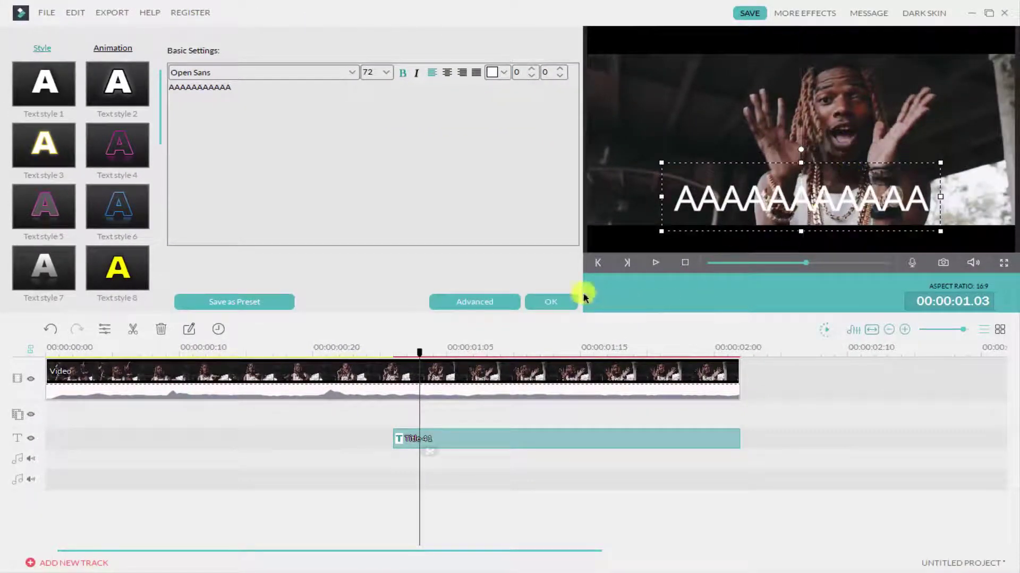
left_click(551, 302)
left_click_drag(419, 353, 359, 368)
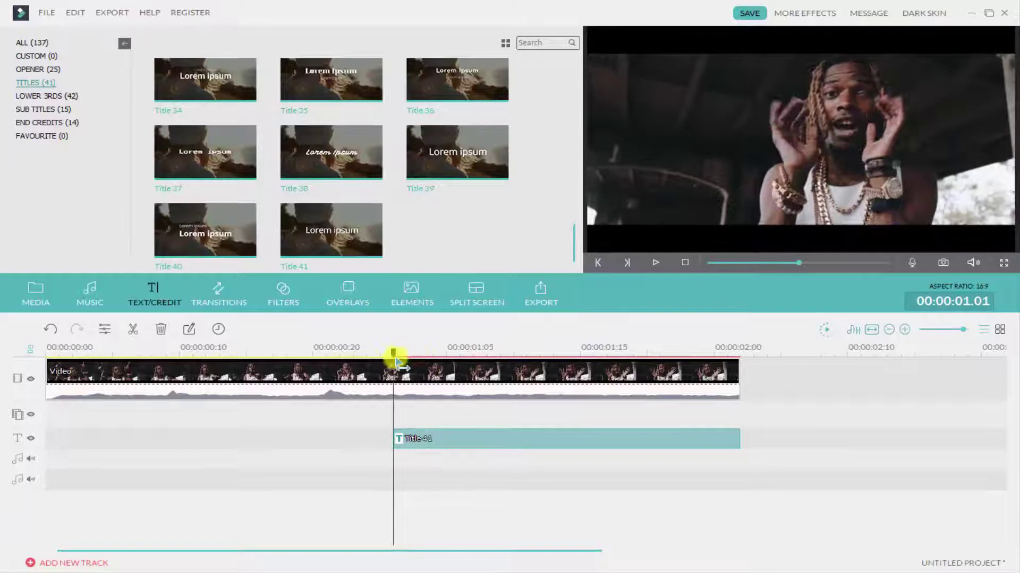
left_click(655, 262)
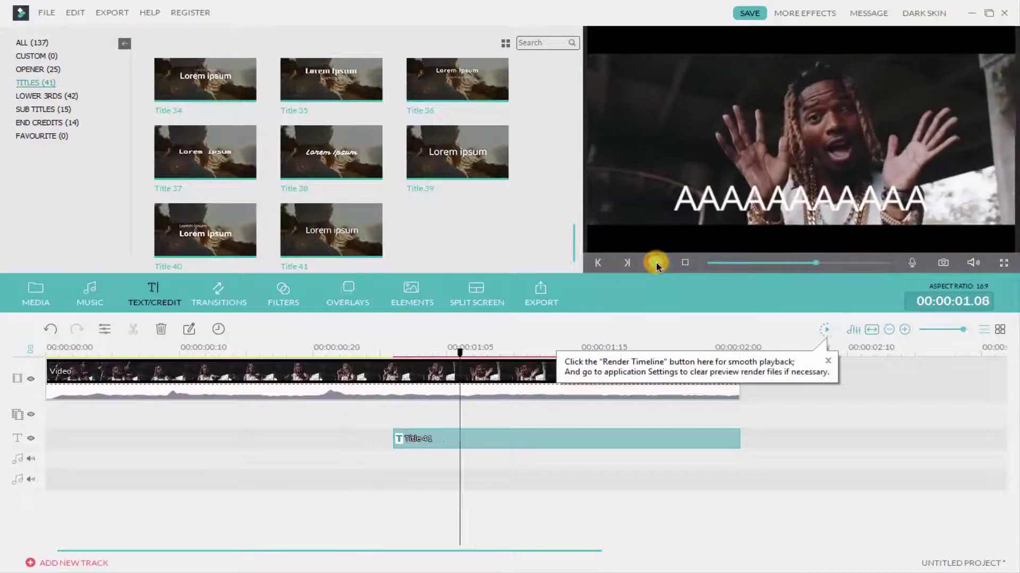
left_click(655, 263)
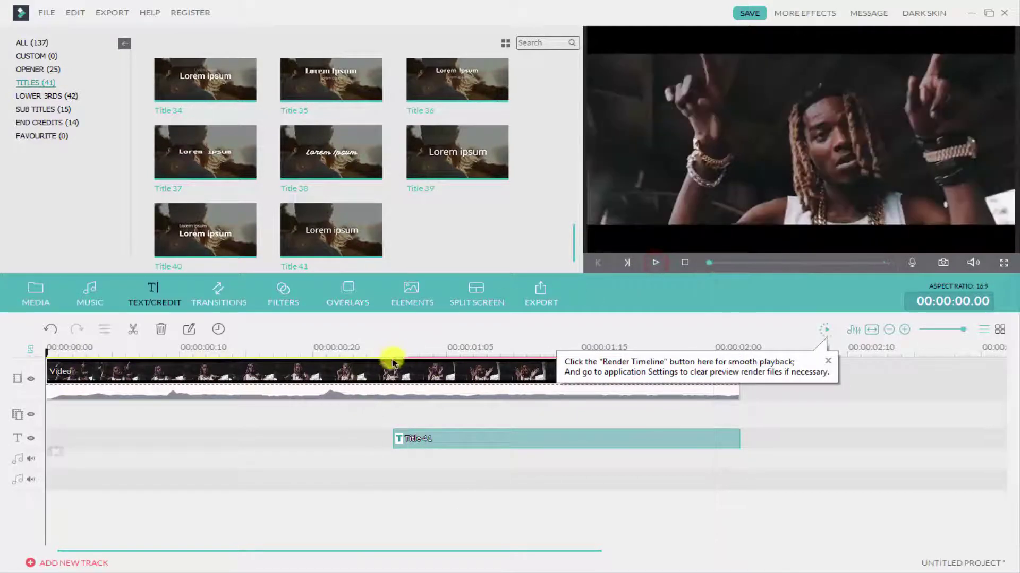
left_click(393, 363)
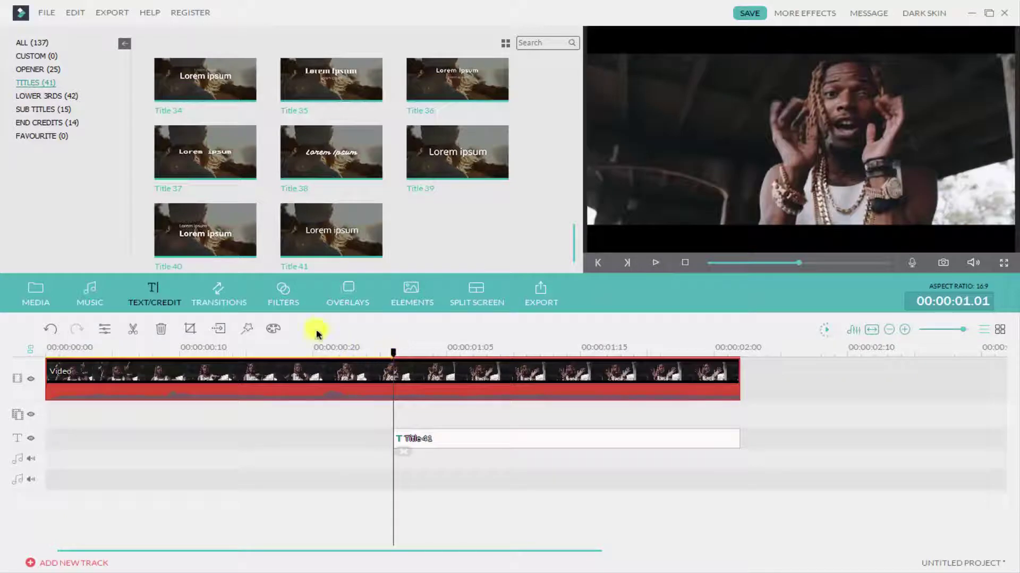
Step: Add the Up-Down 1 shake filter at the title's start and preview it
left_click(281, 302)
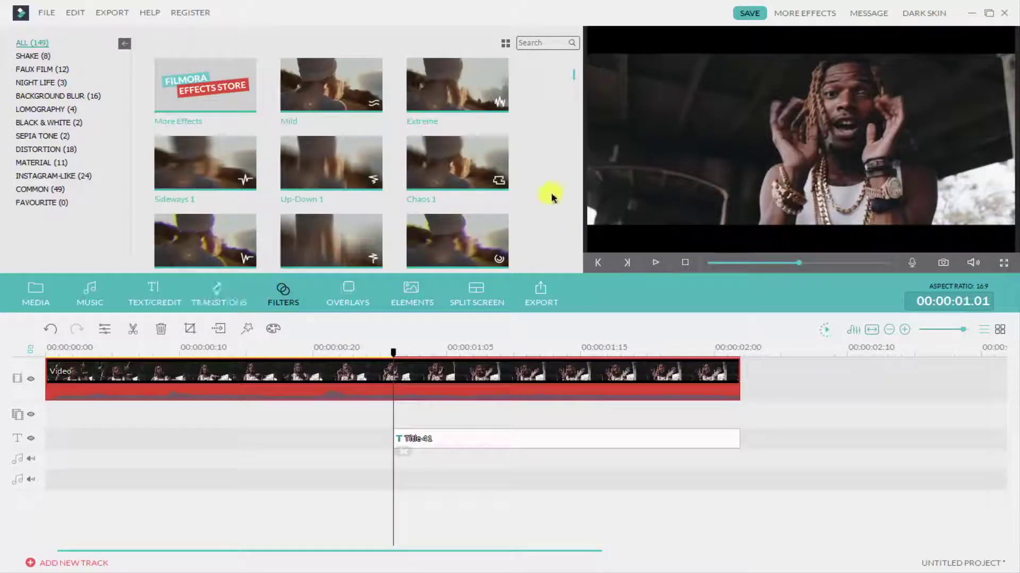
mouse_move(331, 162)
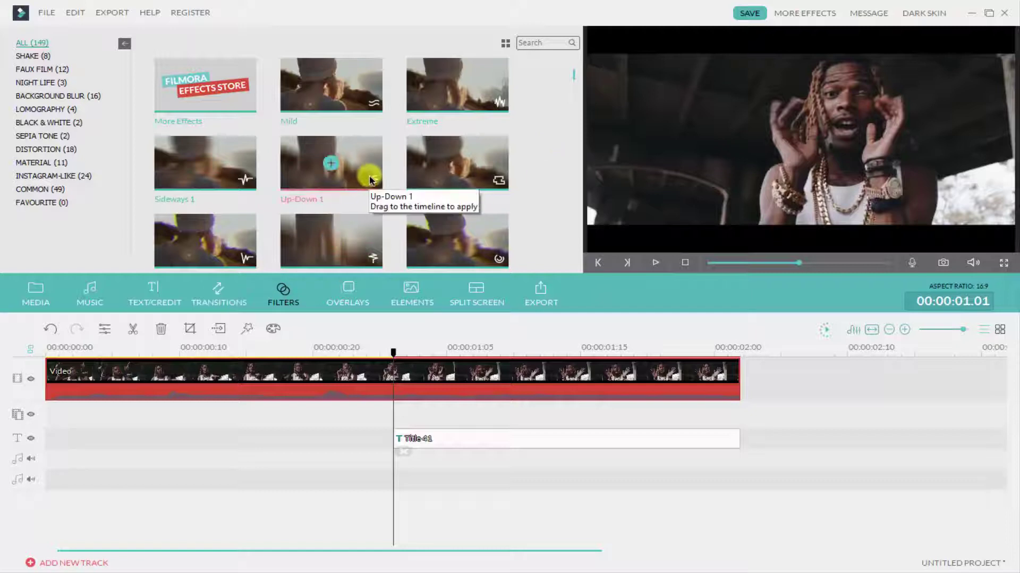
left_click(518, 181)
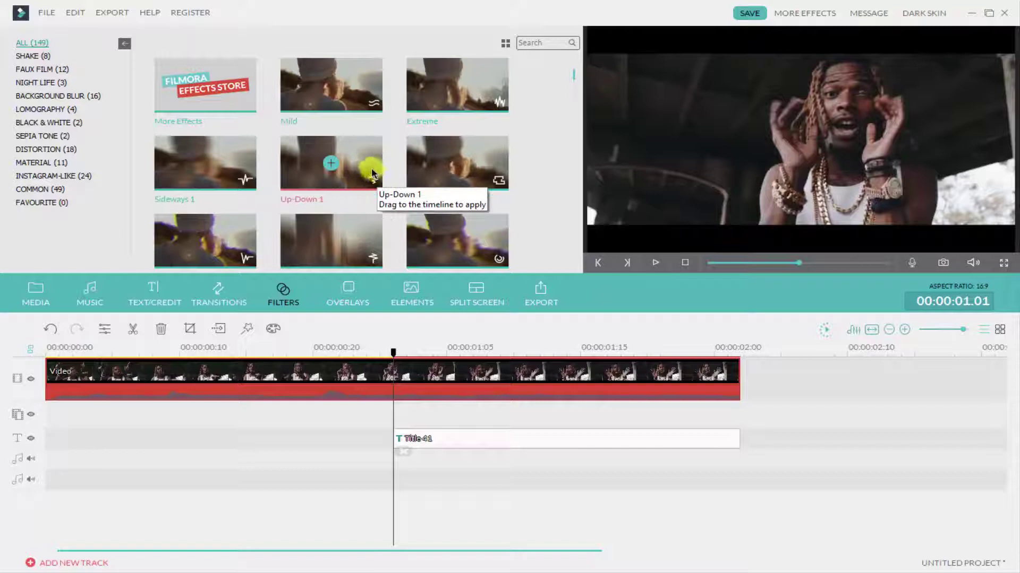
left_click_drag(367, 168, 398, 423)
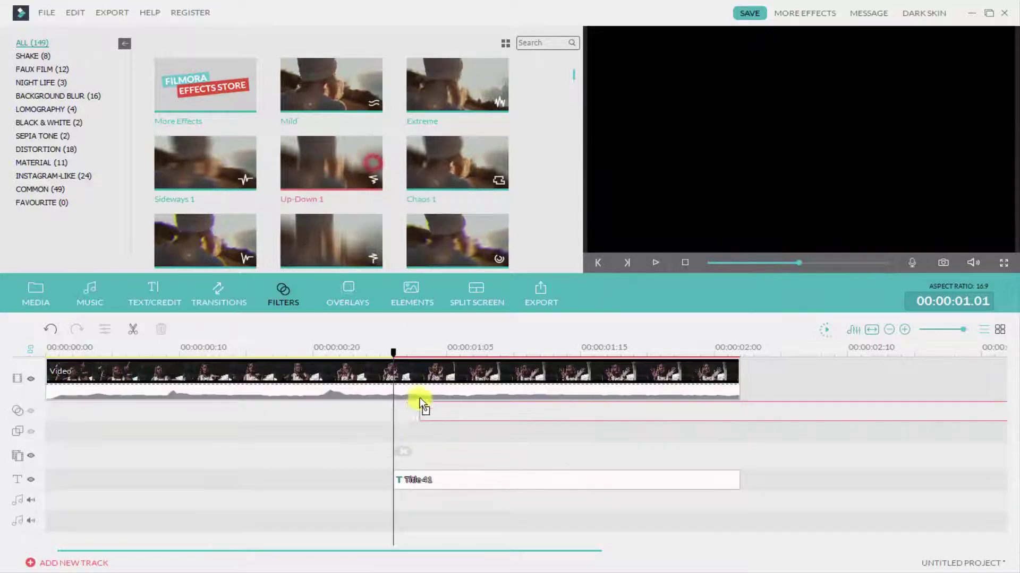
left_click(366, 351)
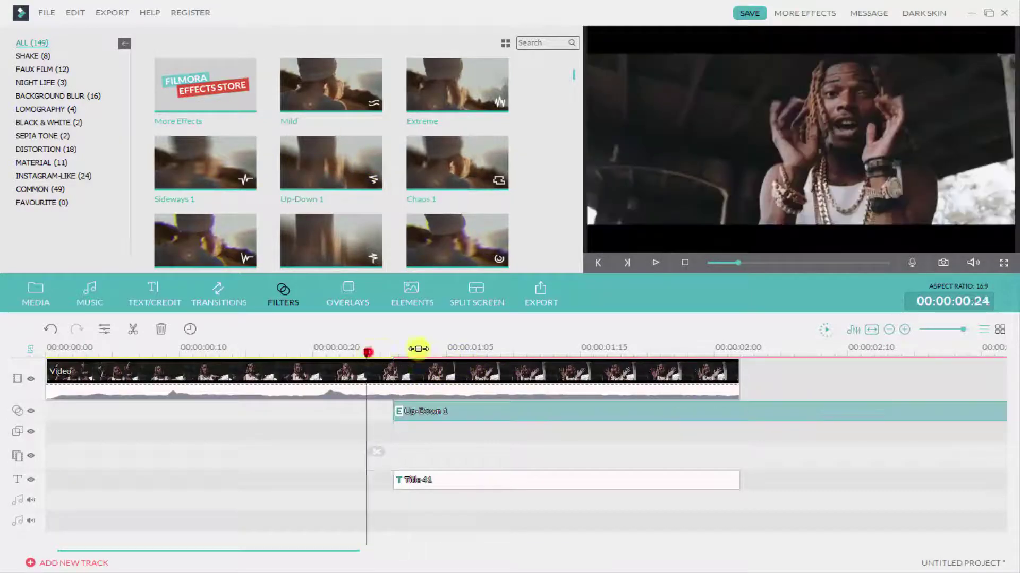
left_click(657, 269)
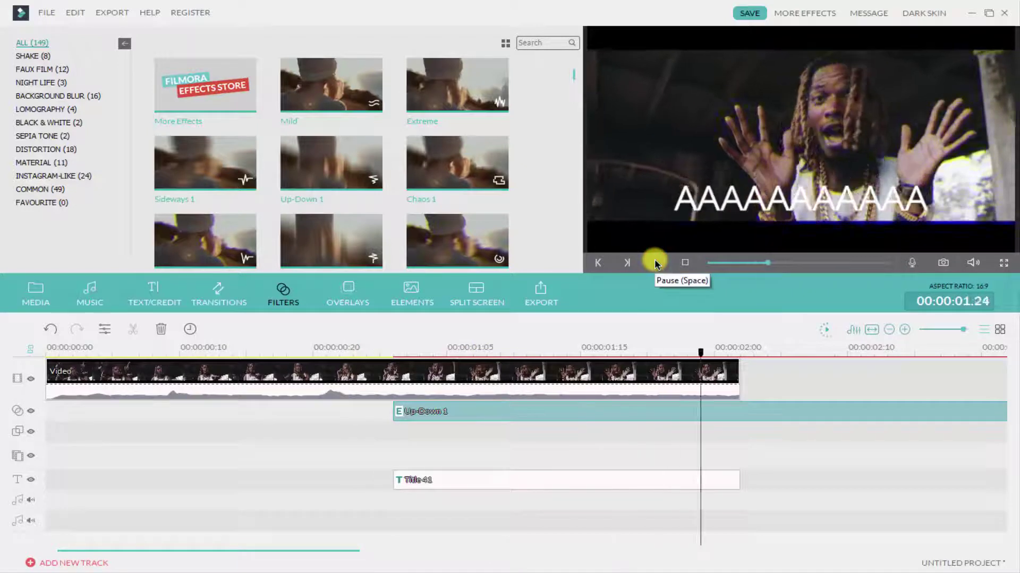
left_click(657, 263)
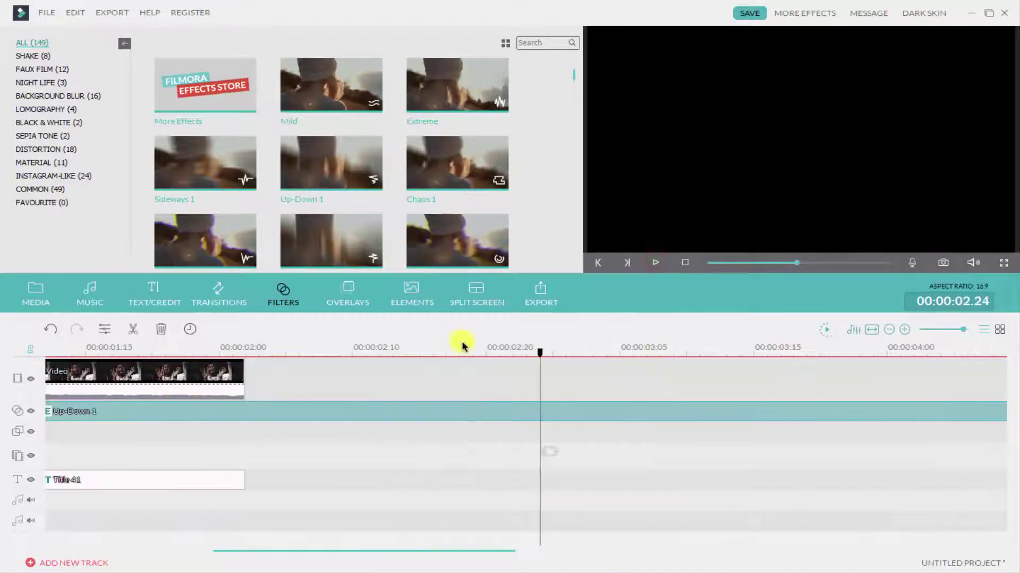
scroll(273, 341, "down", 2)
scroll(289, 364, "down", 2)
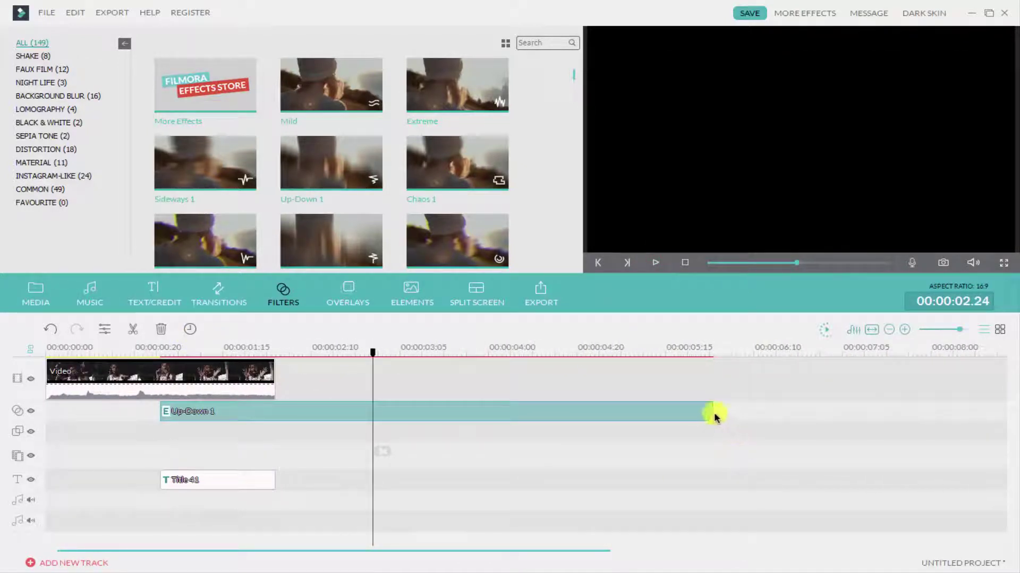
Step: Trim Up-Down 1 to end with the video and play back the result
left_click_drag(714, 415, 276, 413)
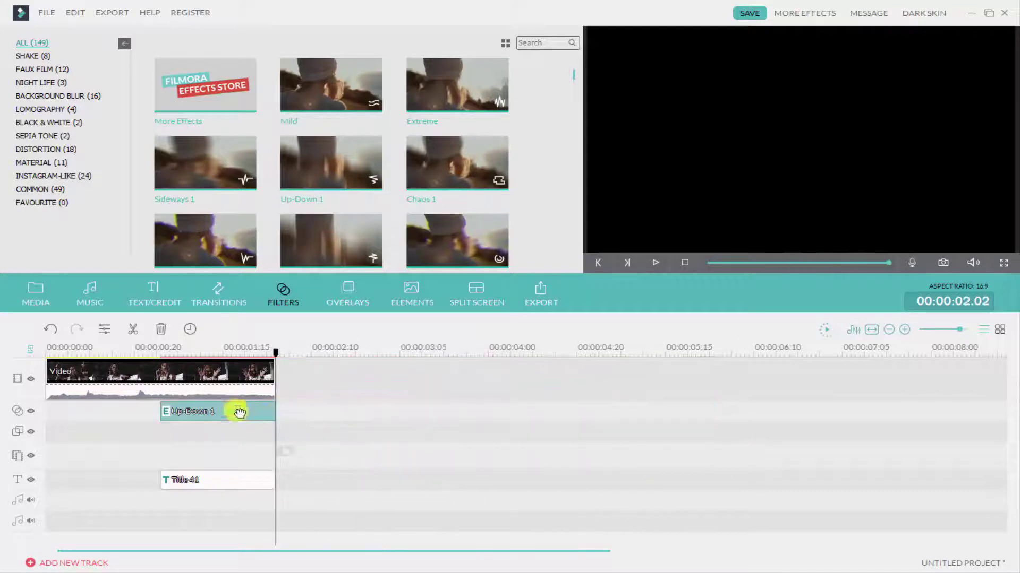
left_click(162, 351)
left_click(654, 262)
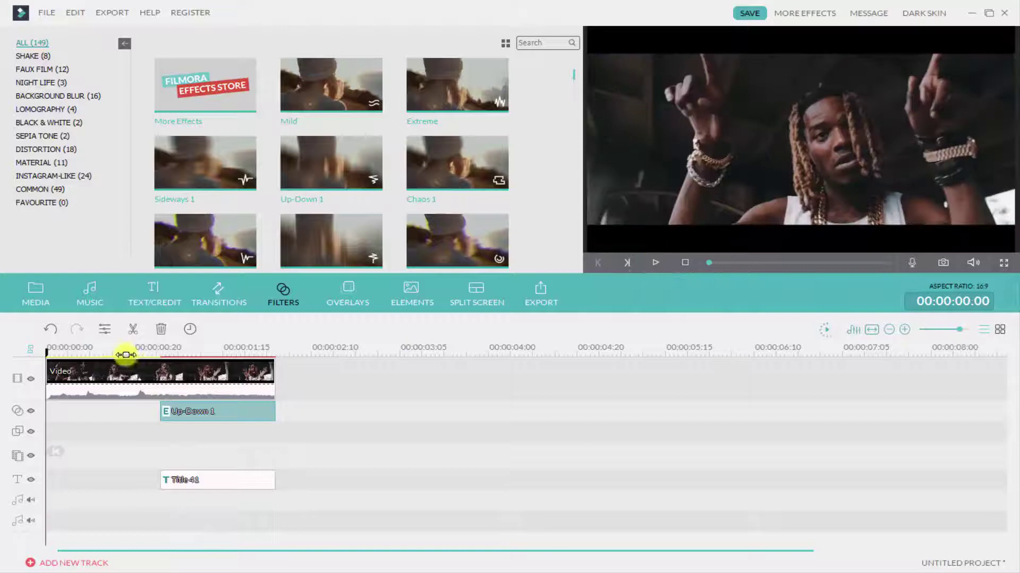
scroll(125, 354, "up", 3)
left_click(654, 262)
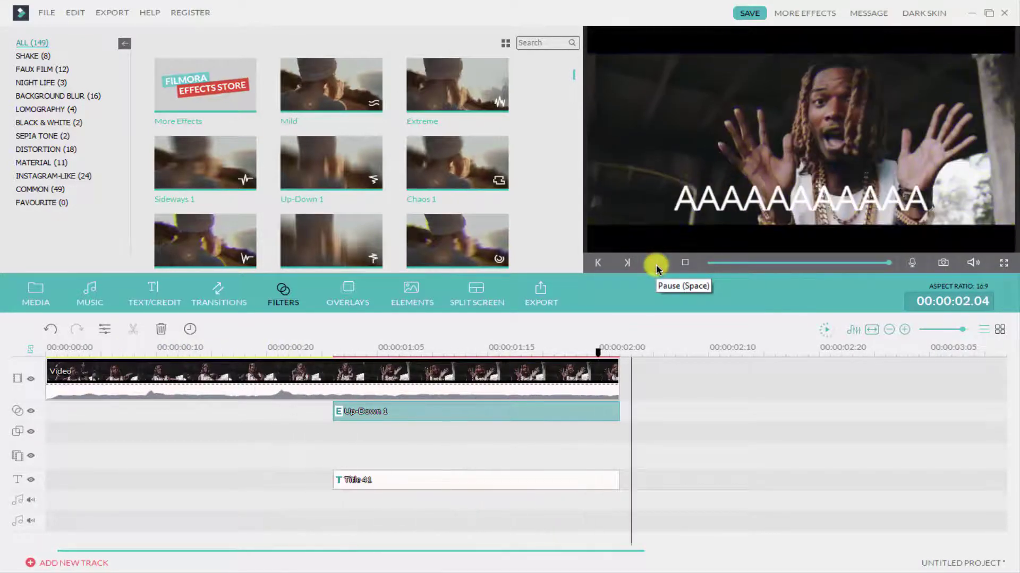
Step: Choose GIF export with GIFV encoder, 1920 x 1080 resolution and 30 fps frame rate
left_click(541, 291)
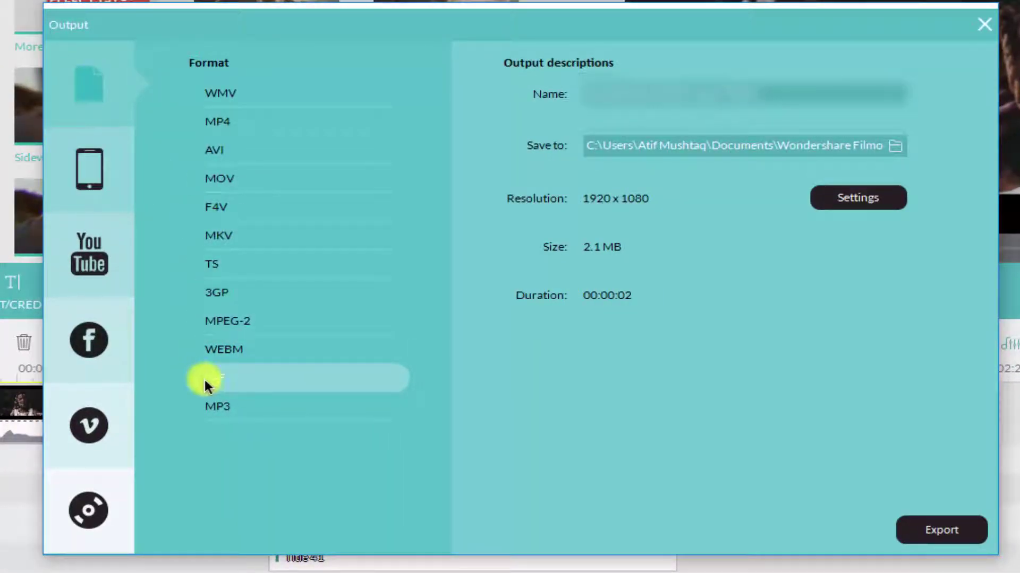
left_click(856, 200)
left_click(482, 254)
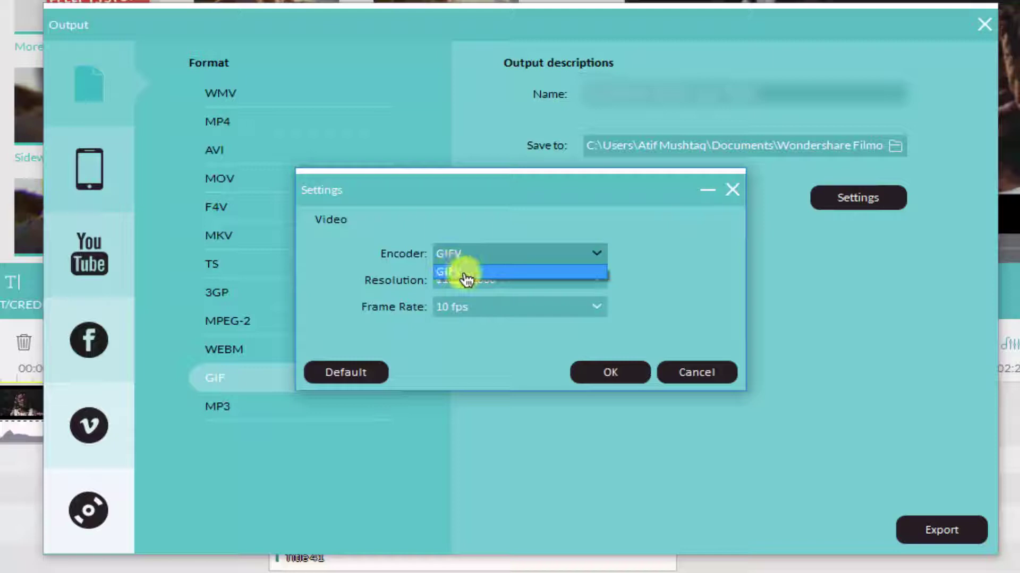
left_click(467, 274)
left_click(565, 281)
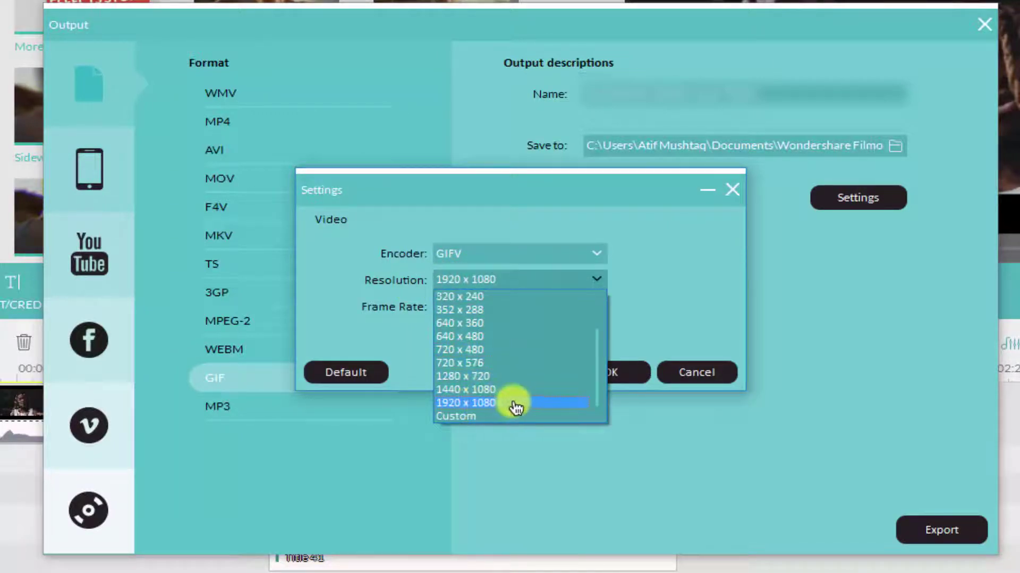
left_click(485, 405)
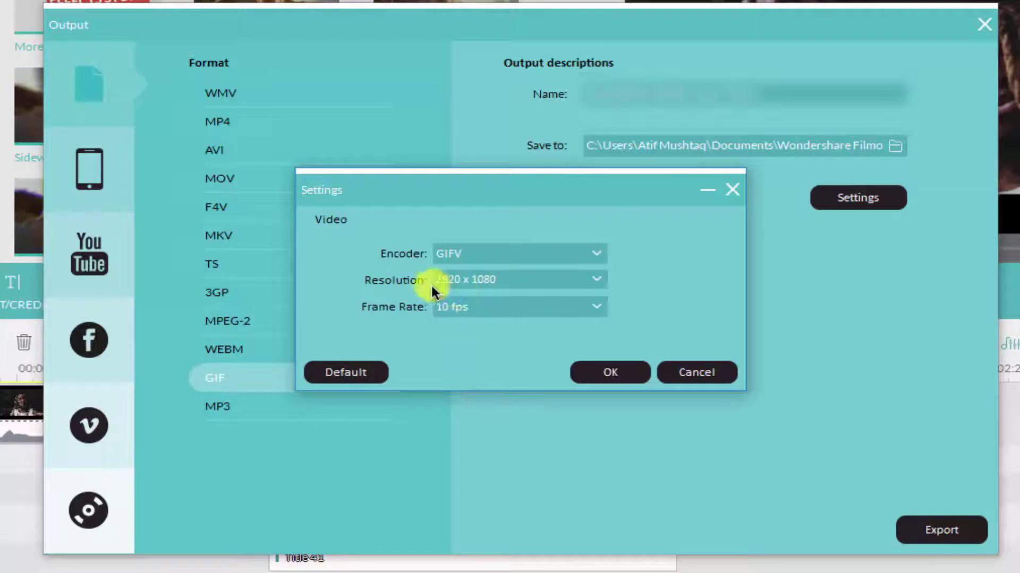
left_click(502, 306)
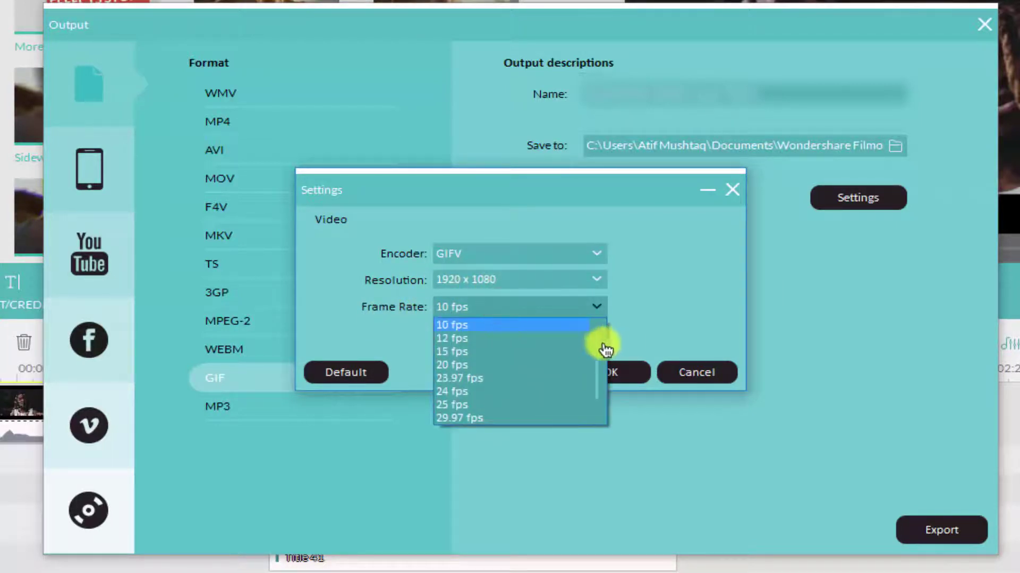
left_click_drag(599, 345, 602, 381)
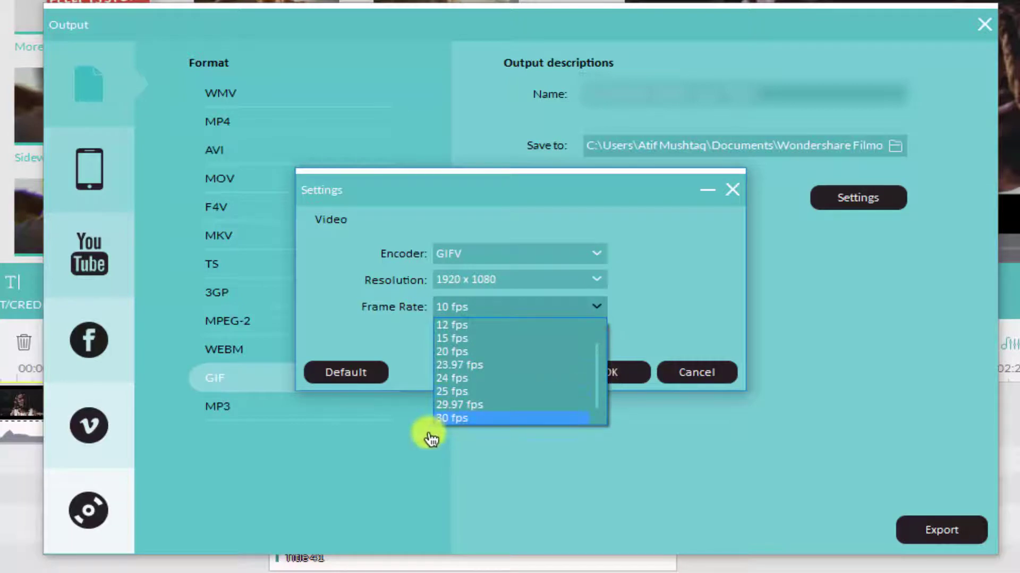
left_click(457, 417)
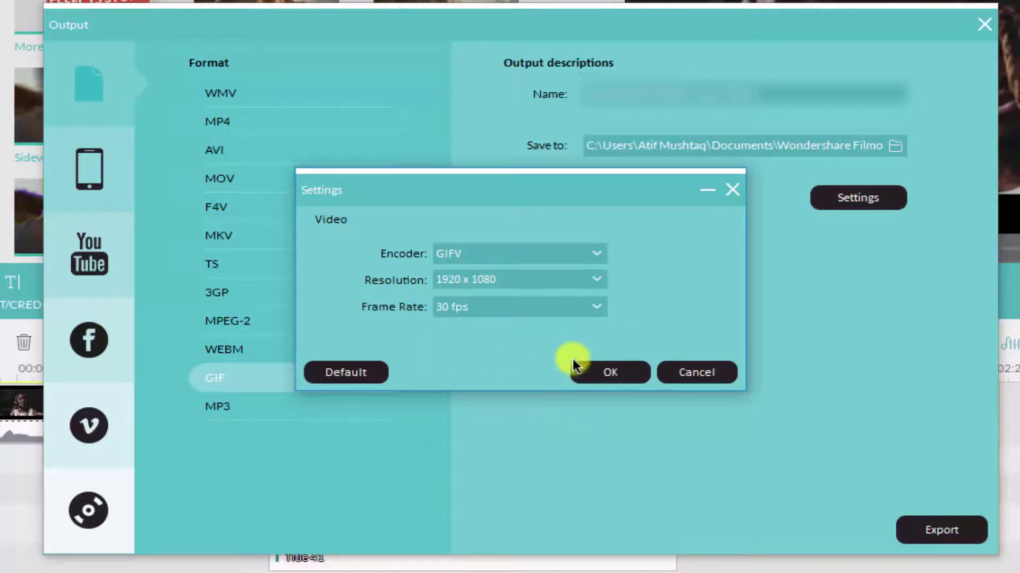
left_click(579, 372)
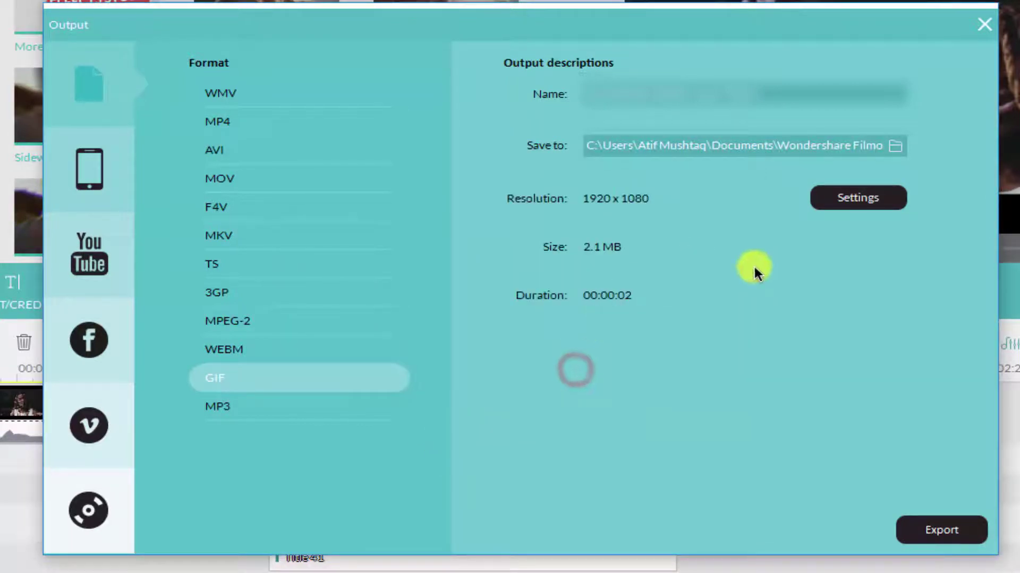
Step: Export the GIF and, once Mission Completed appears, open its folder via Find Target
left_click(907, 529)
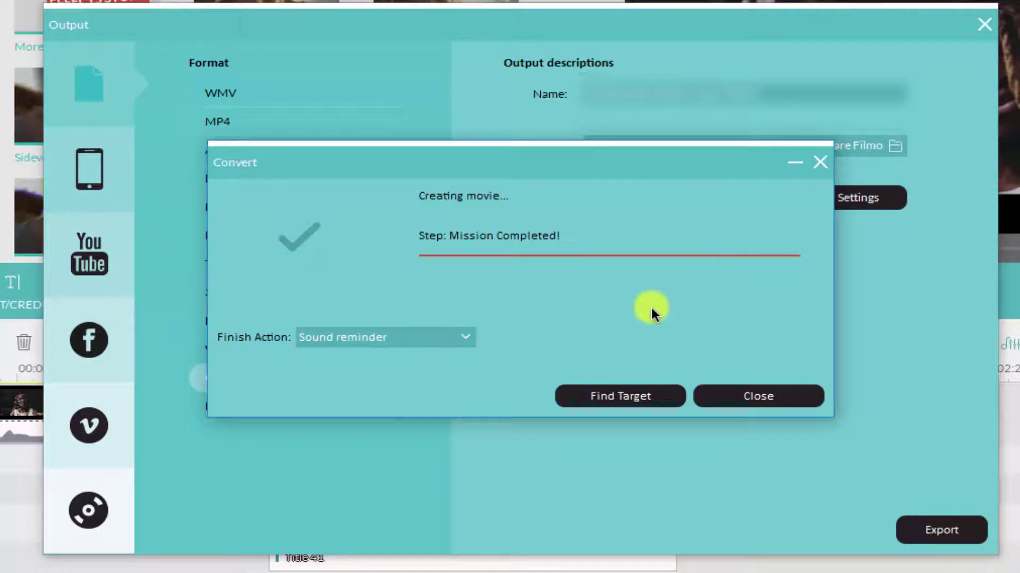
left_click(604, 396)
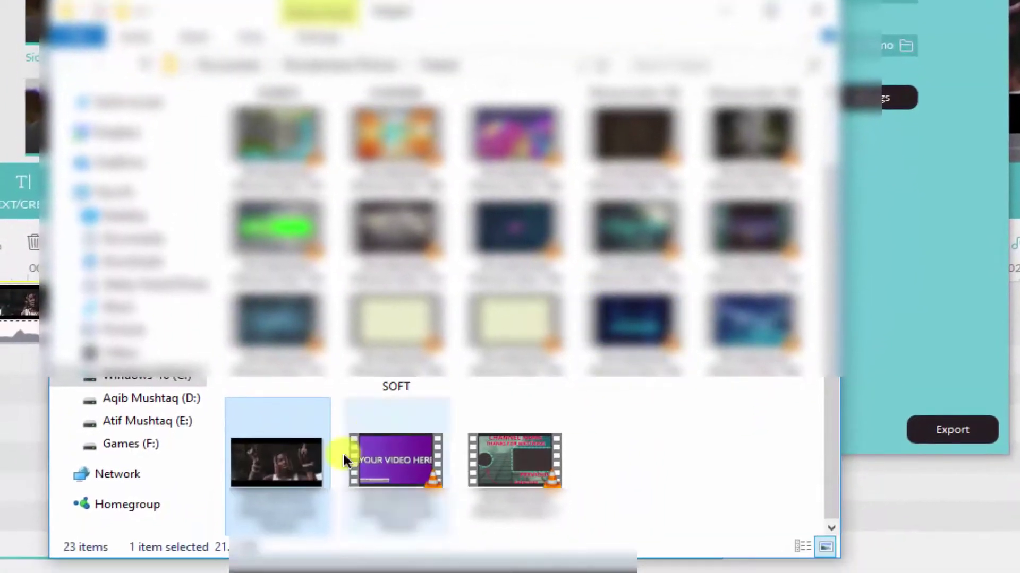
Step: Check the exported file's Properties (GIF, 21.2 MB), then close Properties and the Output folder
right_click(286, 478)
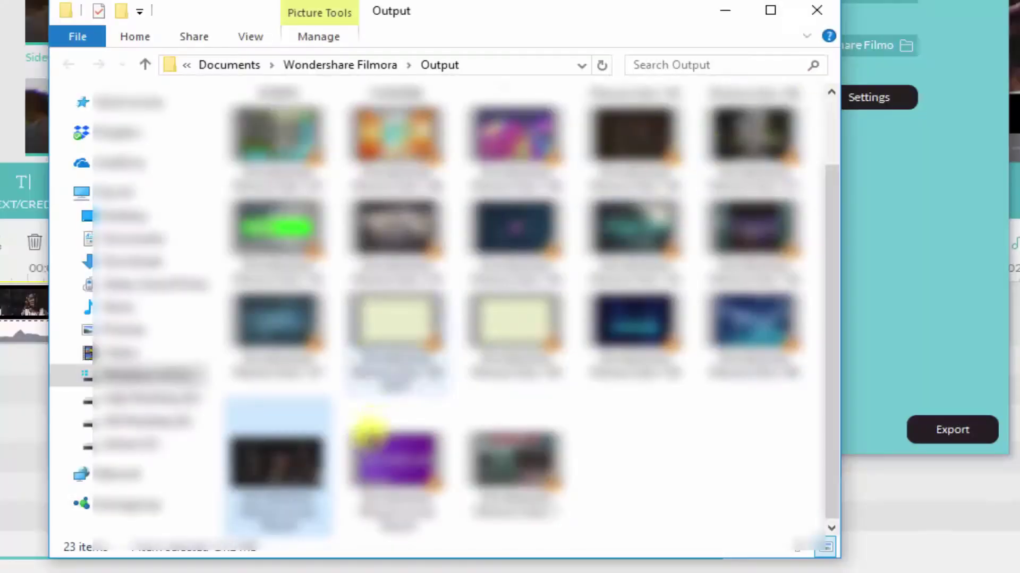
right_click(262, 474)
left_click(472, 281)
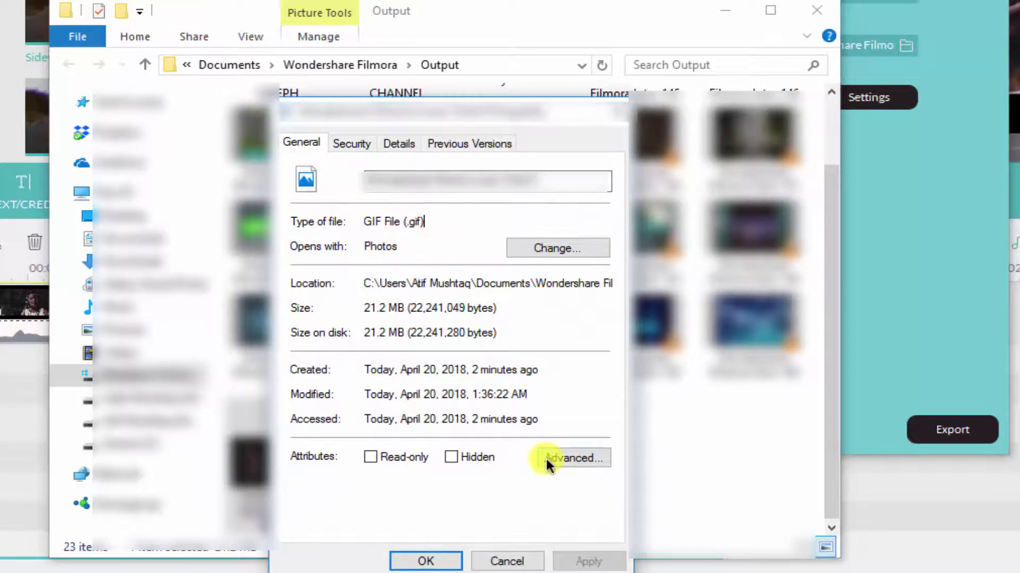
left_click(612, 113)
left_click(818, 14)
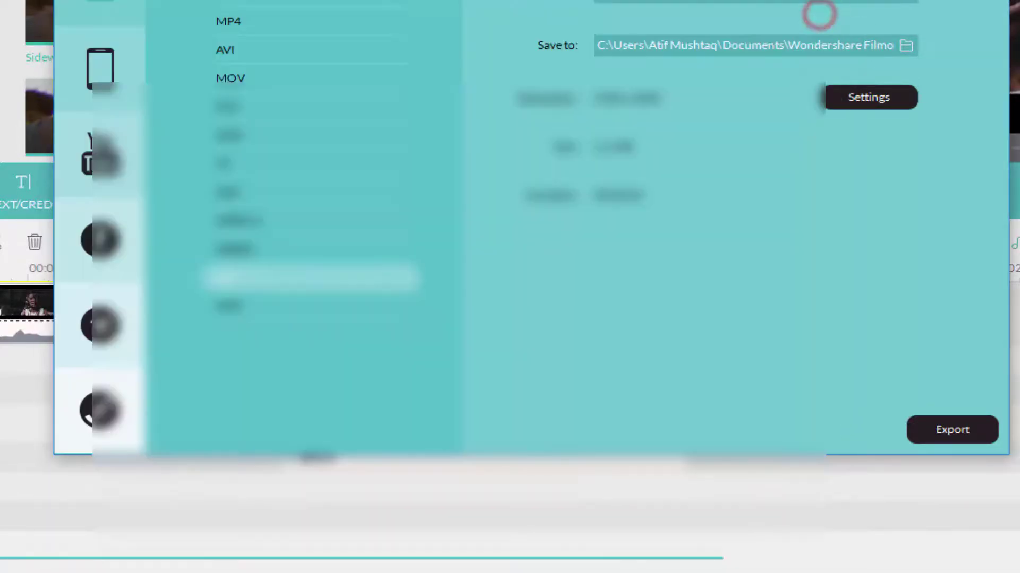